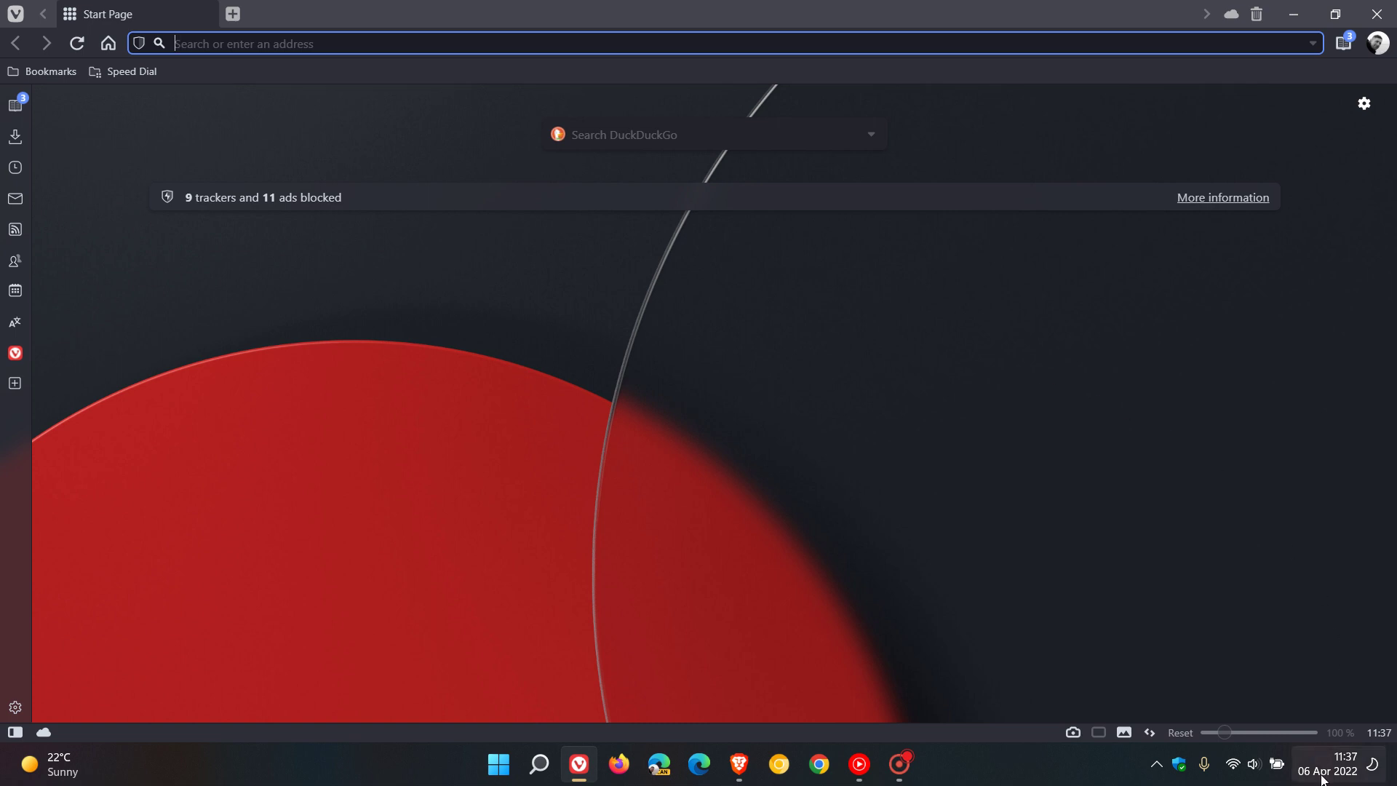
# - View the three saved Reading List articles, then pin the Reading List as a side panel
pyautogui.moveTo(1321, 777)
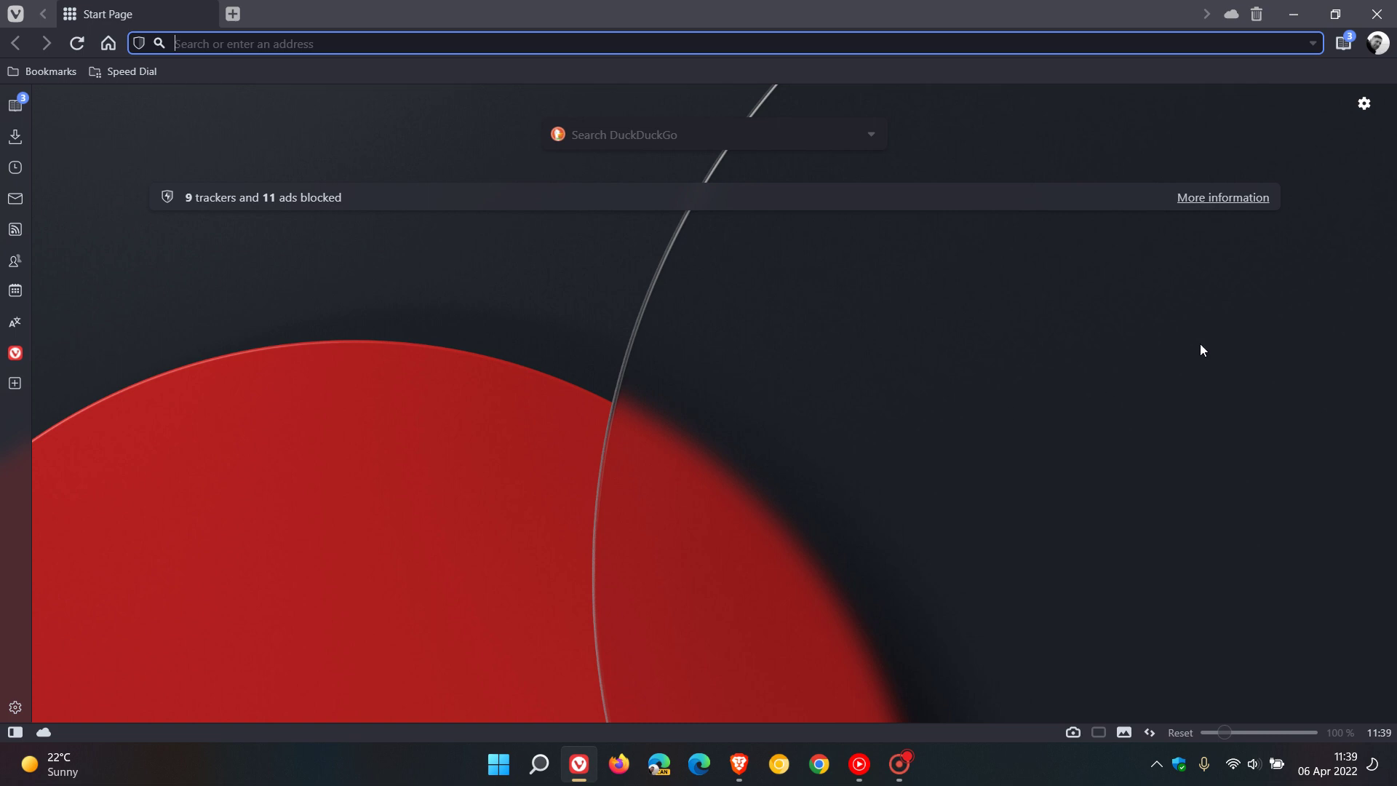
pyautogui.click(1345, 44)
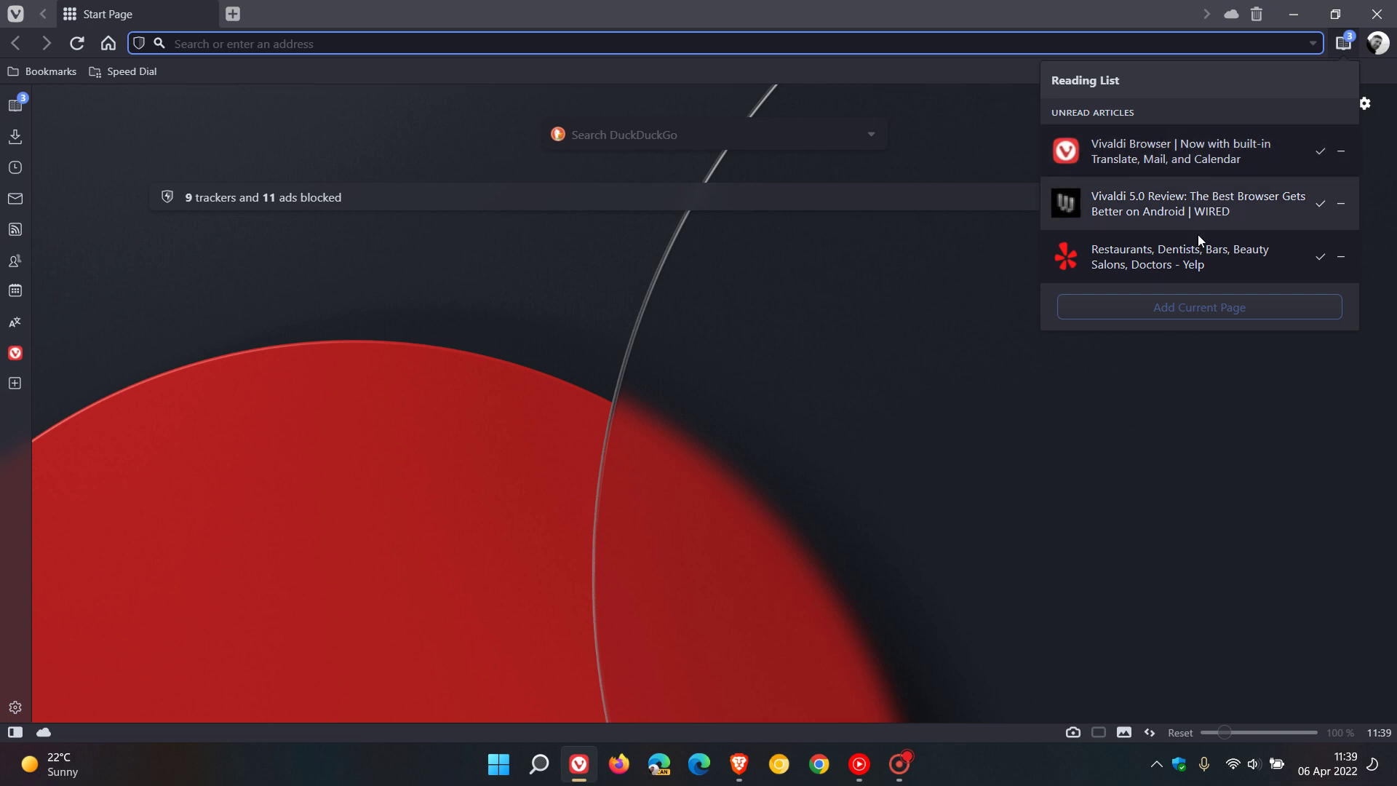
pyautogui.click(829, 500)
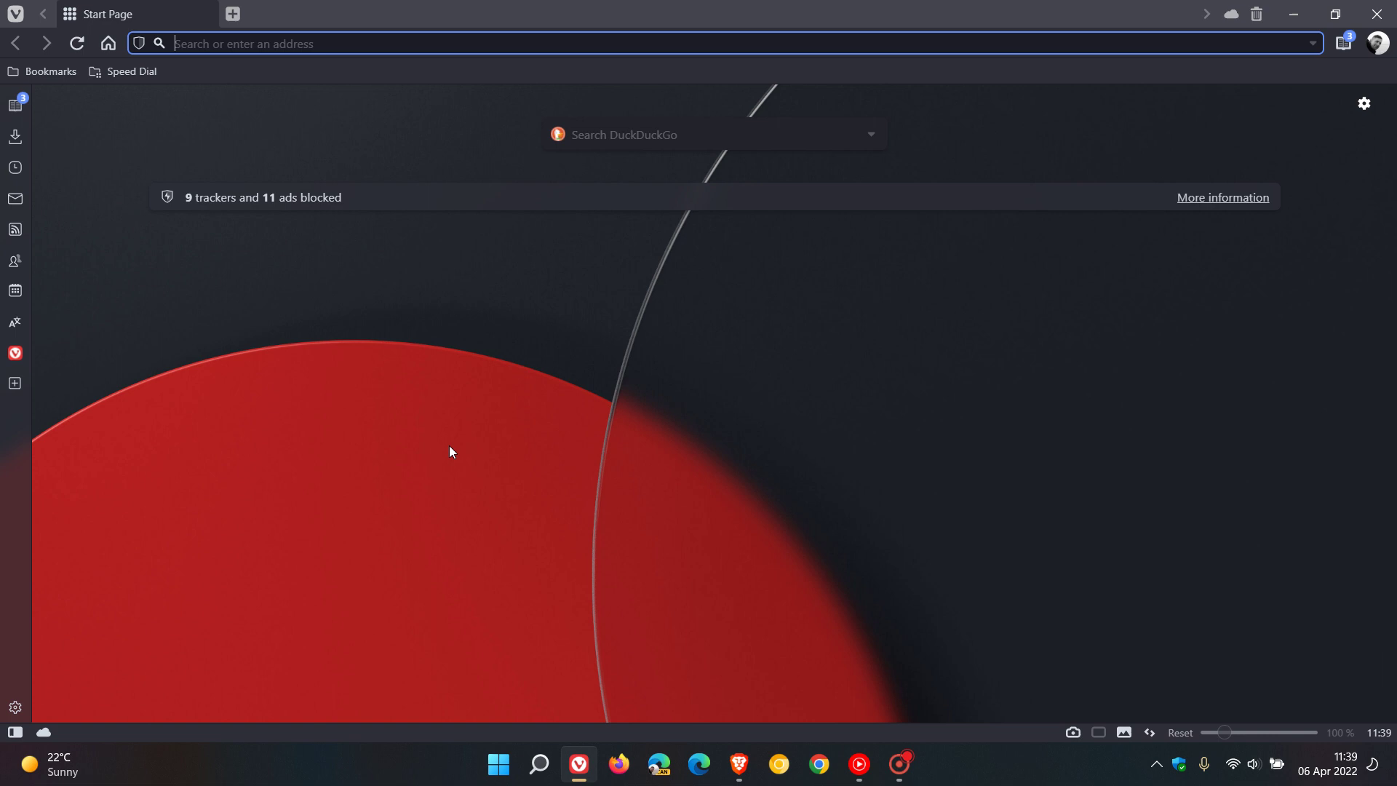
pyautogui.click(15, 107)
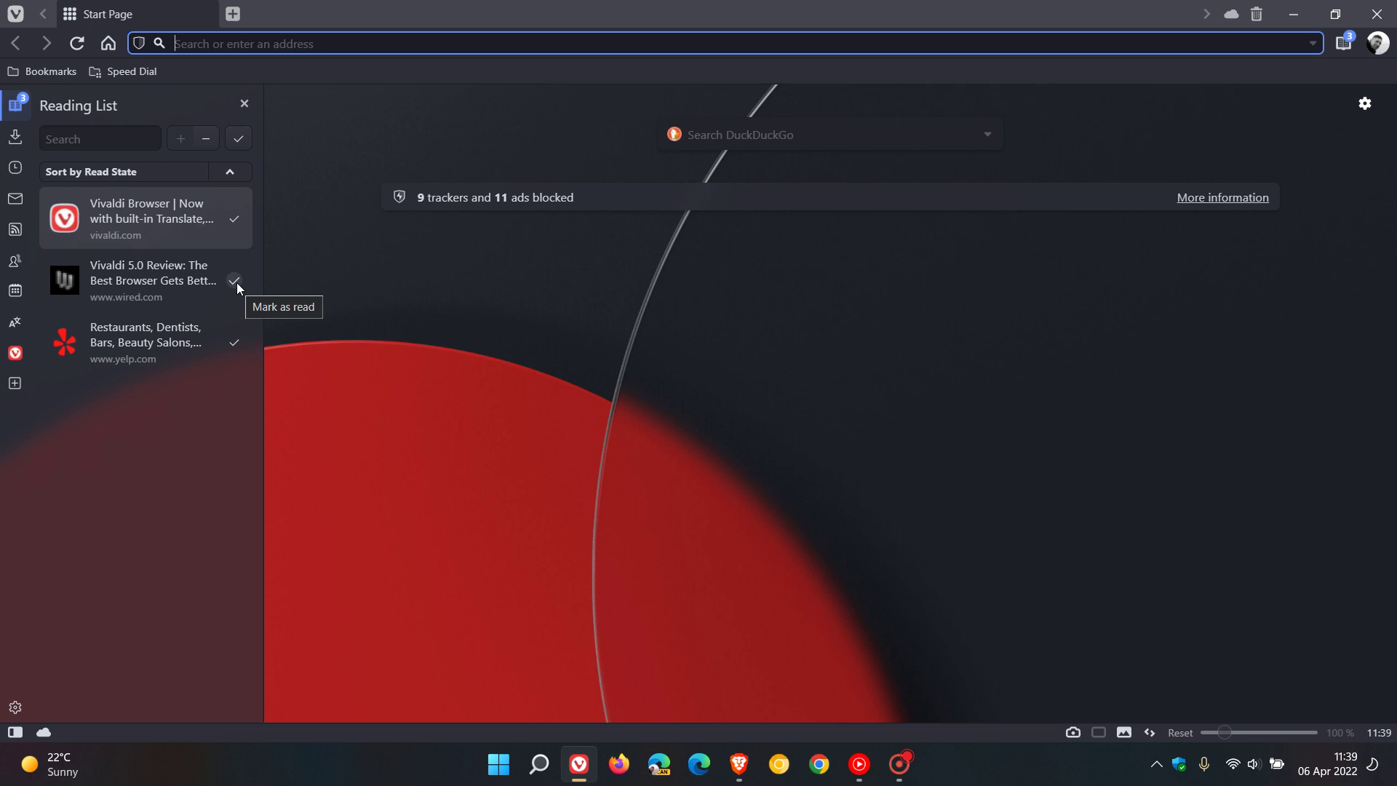
# - Check the Vivaldi Browser article's options without choosing one, then close the Reading List panel
pyautogui.rightClick(129, 211)
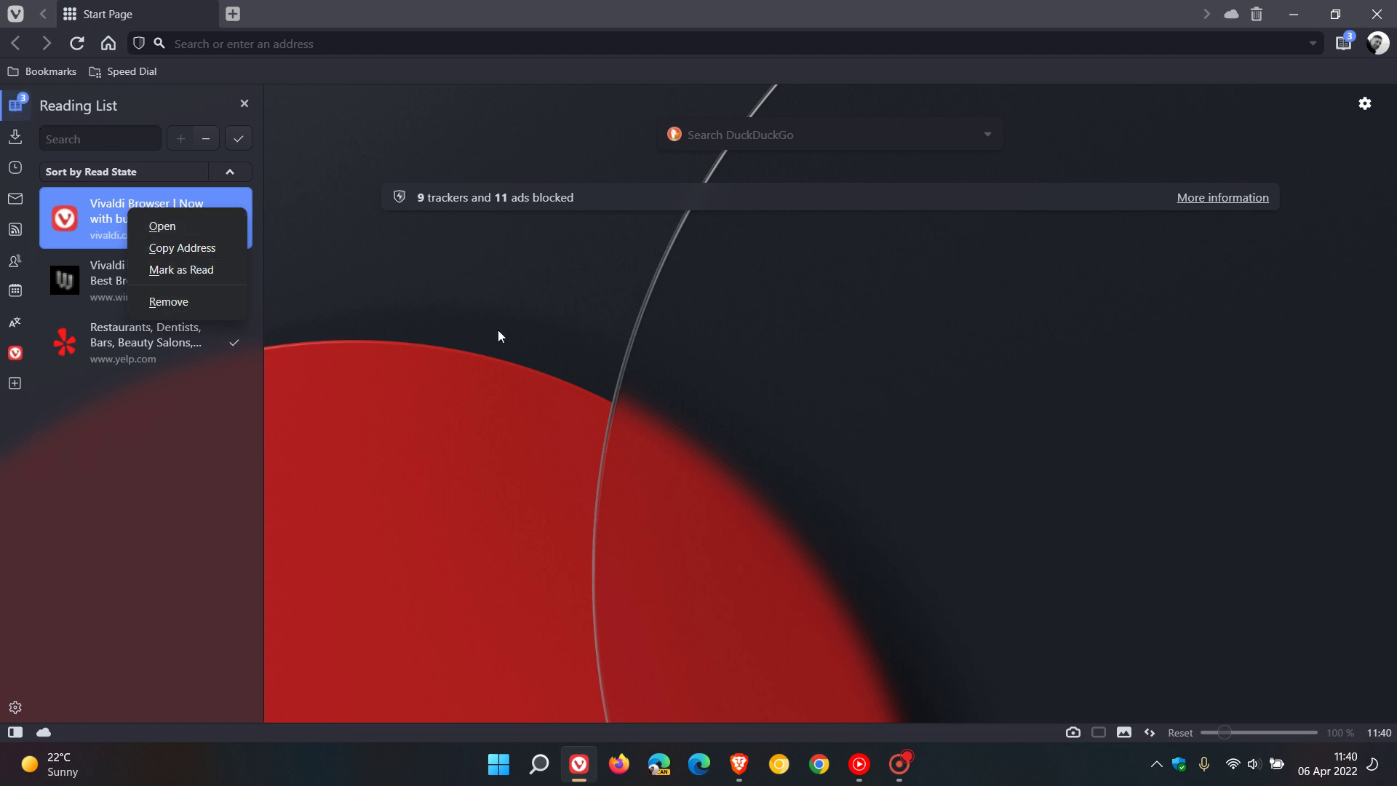
pyautogui.click(573, 387)
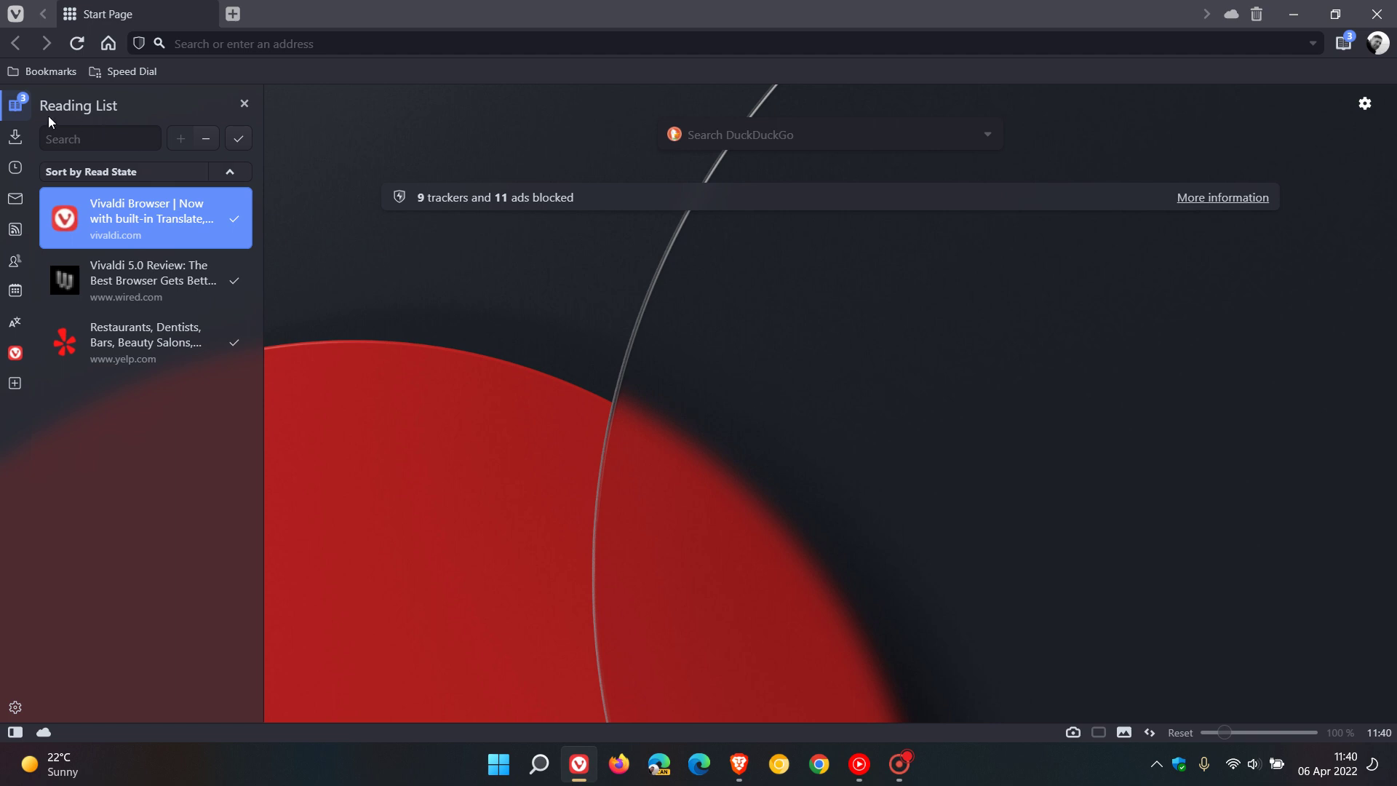
pyautogui.click(21, 107)
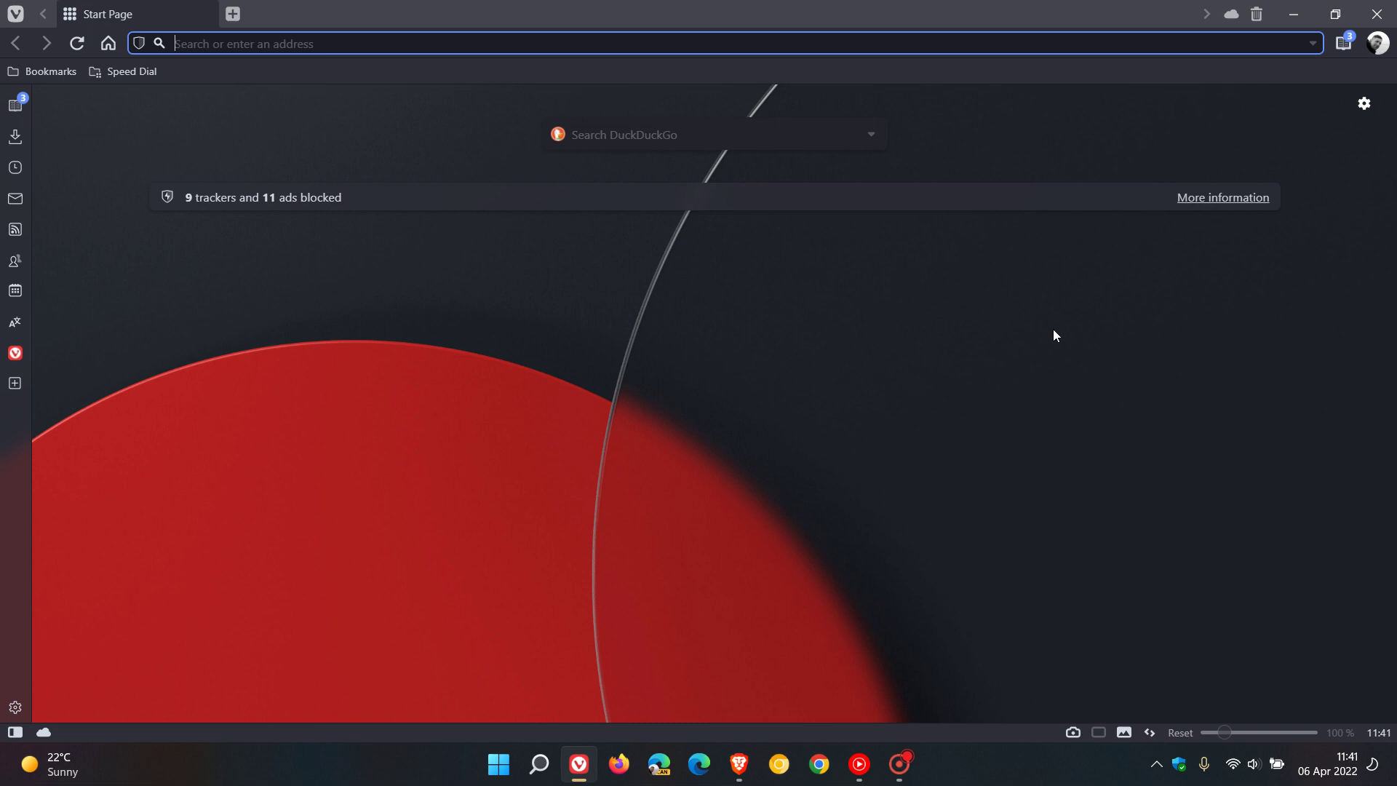
pyautogui.click(1208, 209)
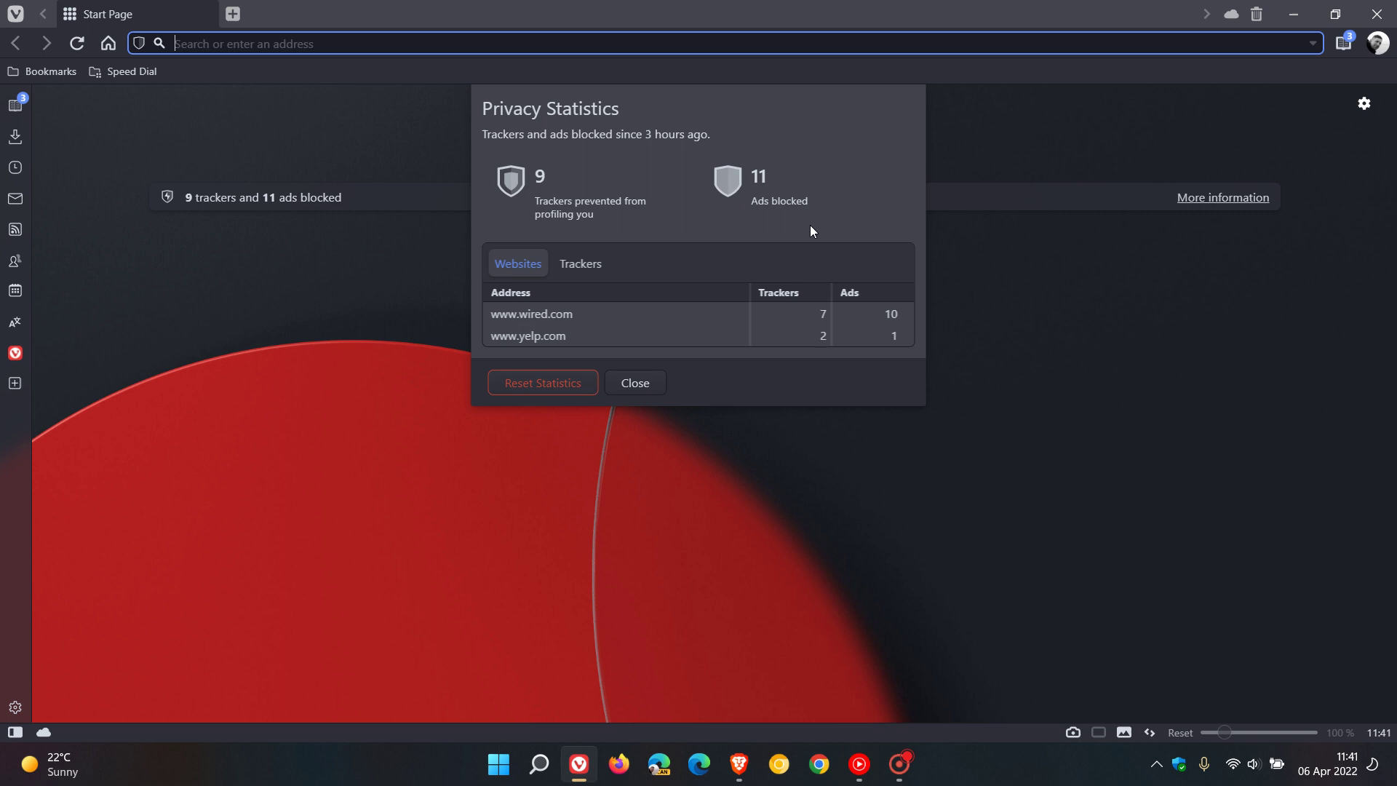
pyautogui.click(1104, 380)
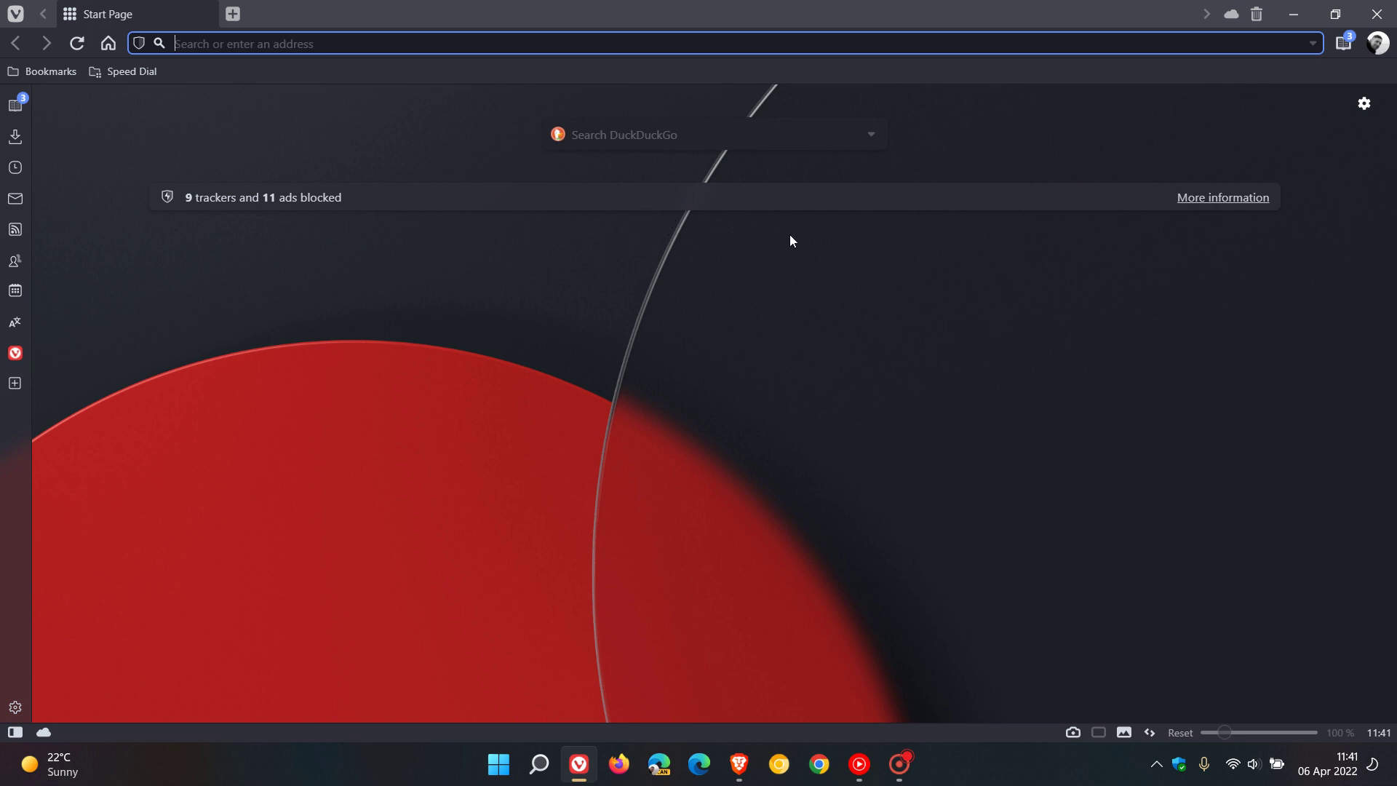
pyautogui.click(1364, 104)
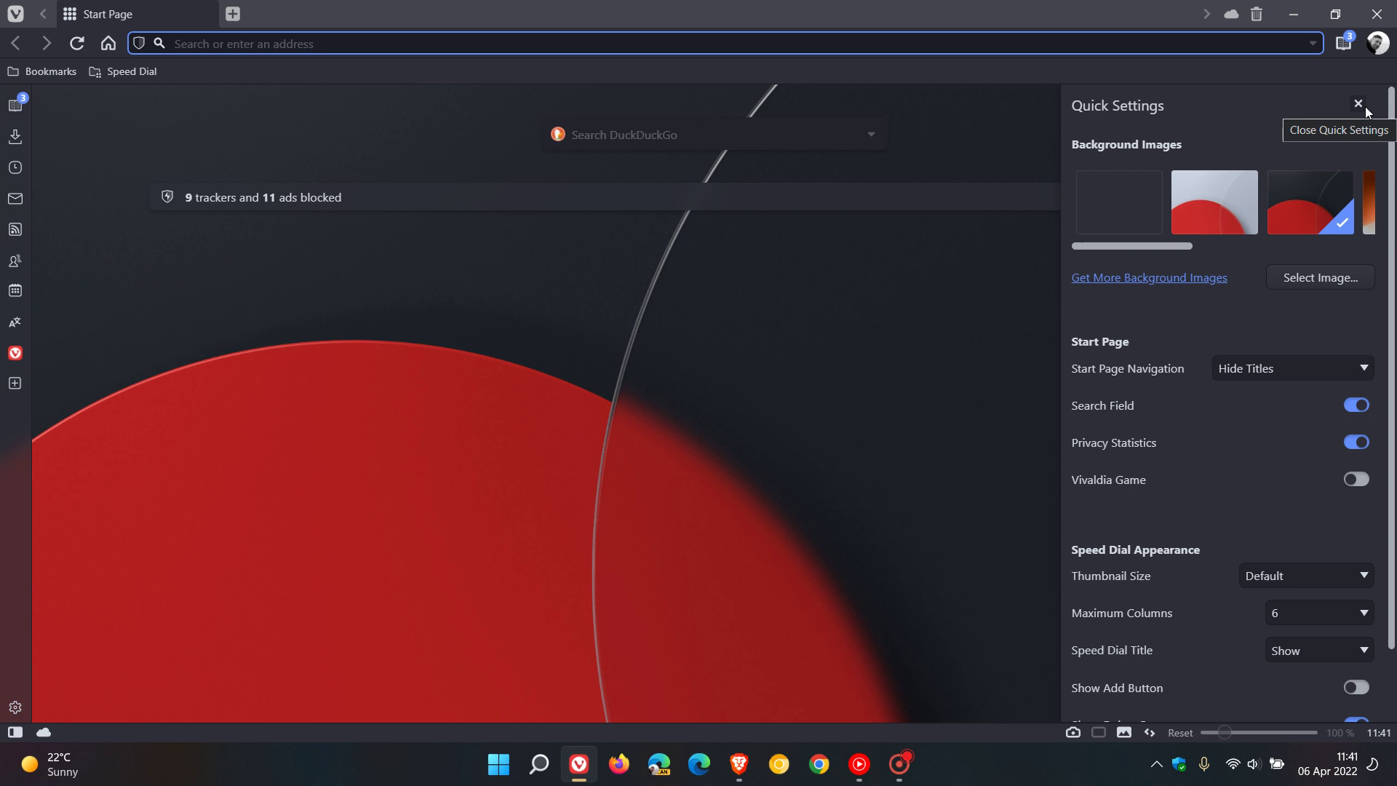
pyautogui.click(1350, 445)
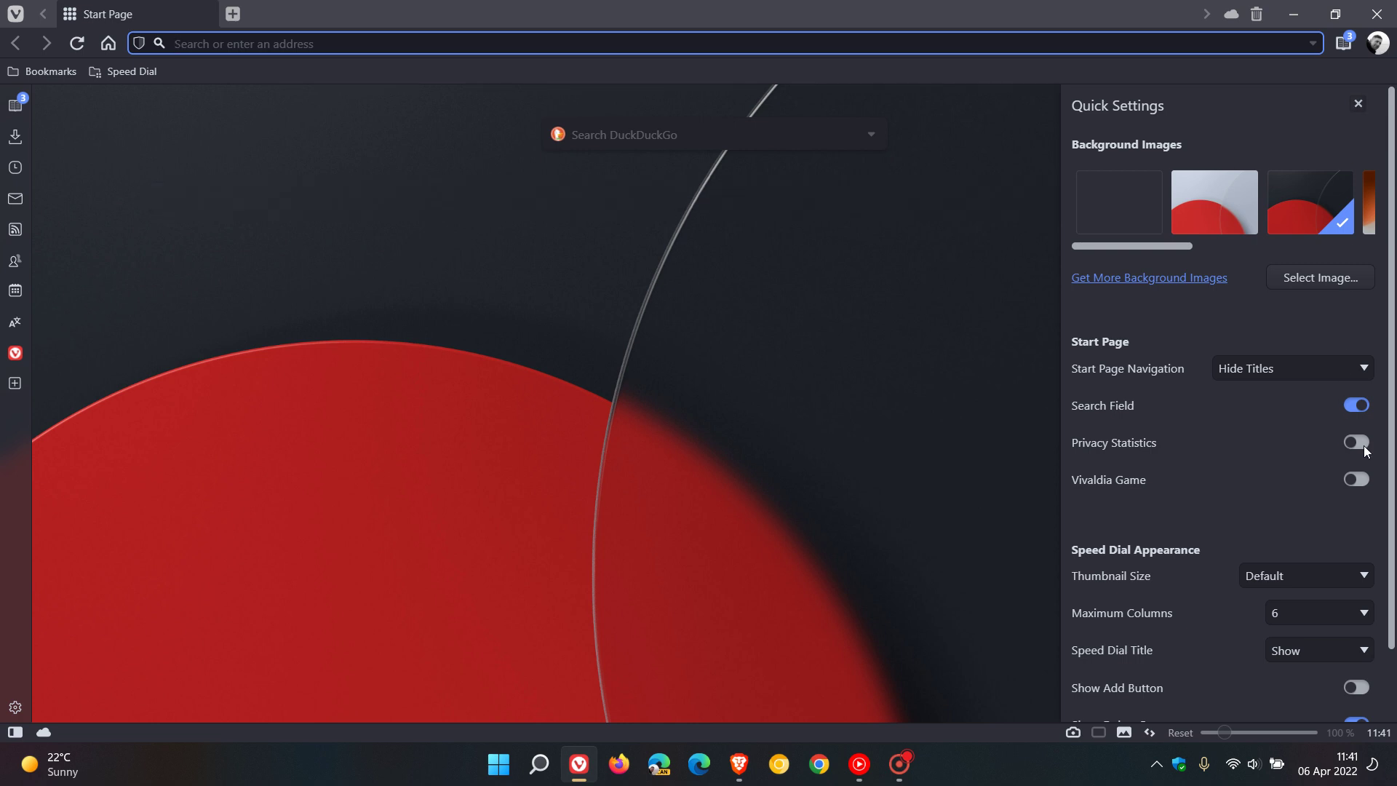
pyautogui.click(1360, 443)
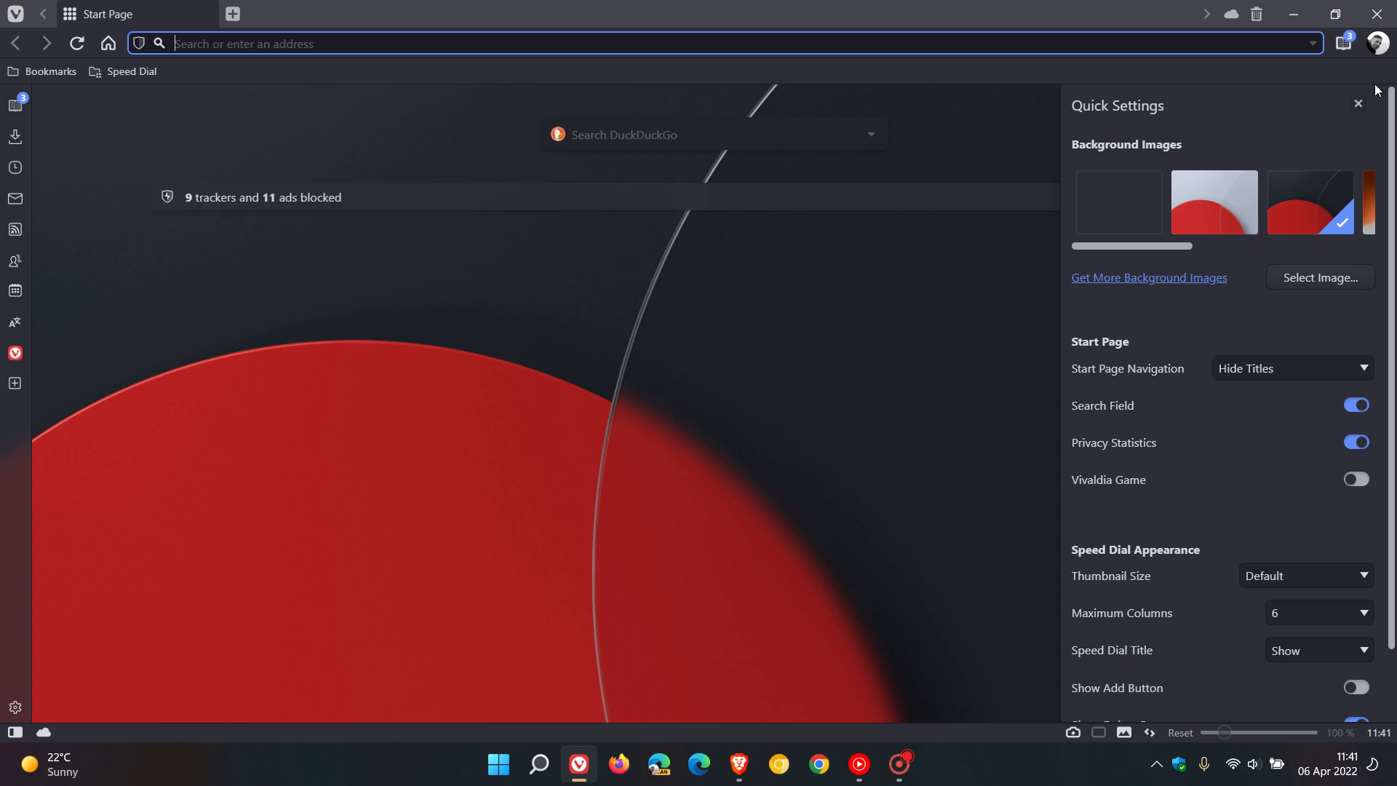
pyautogui.click(1358, 104)
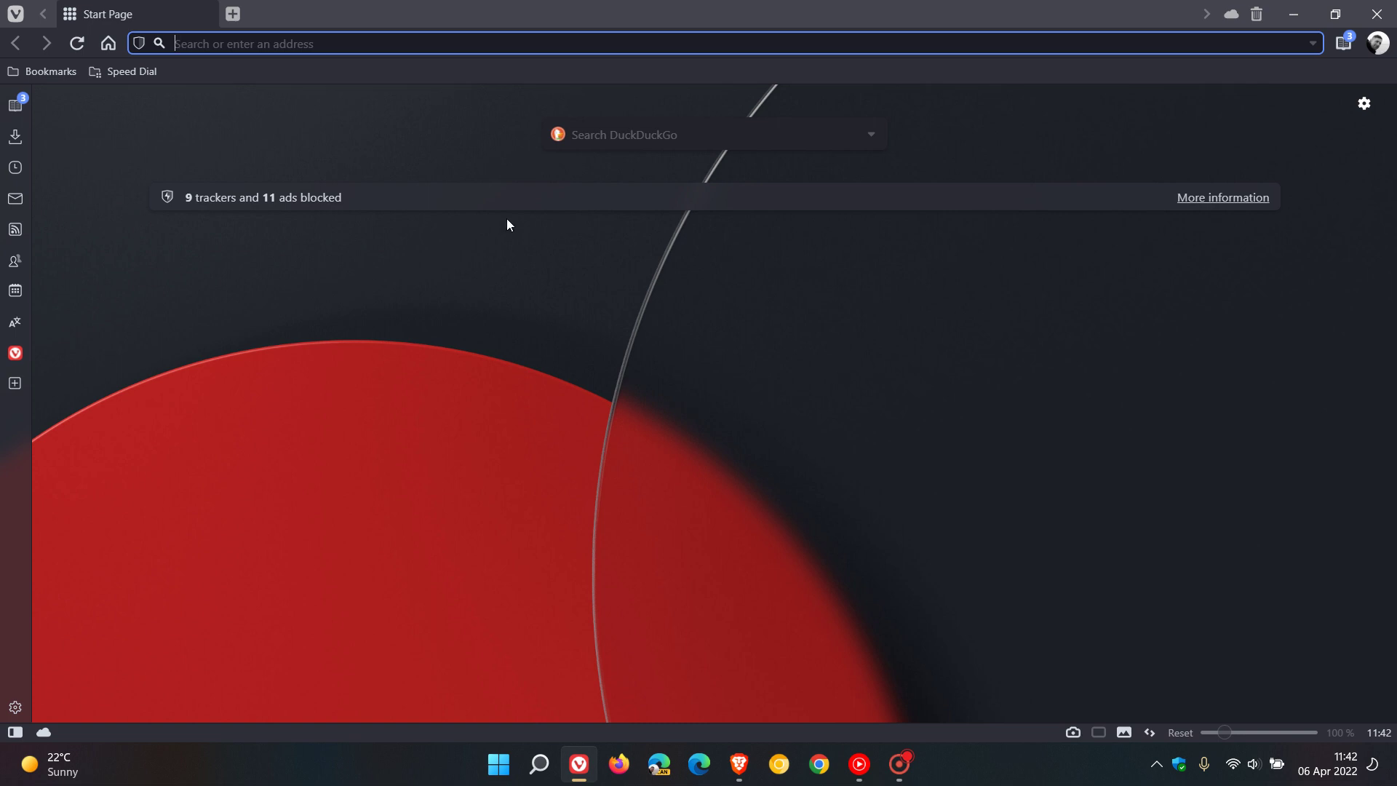
# - Open two additional Start Page tabs, for three in total
pyautogui.click(233, 14)
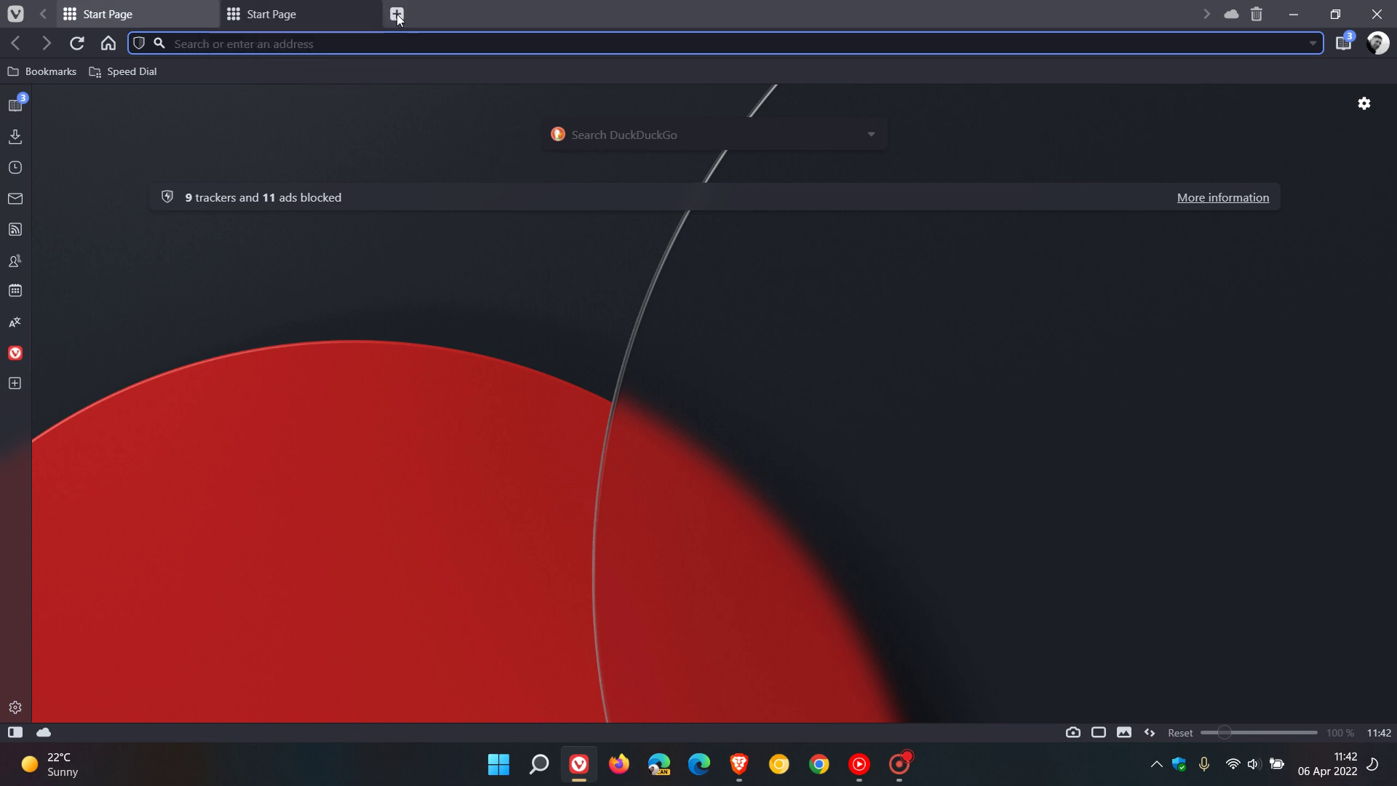
pyautogui.click(397, 14)
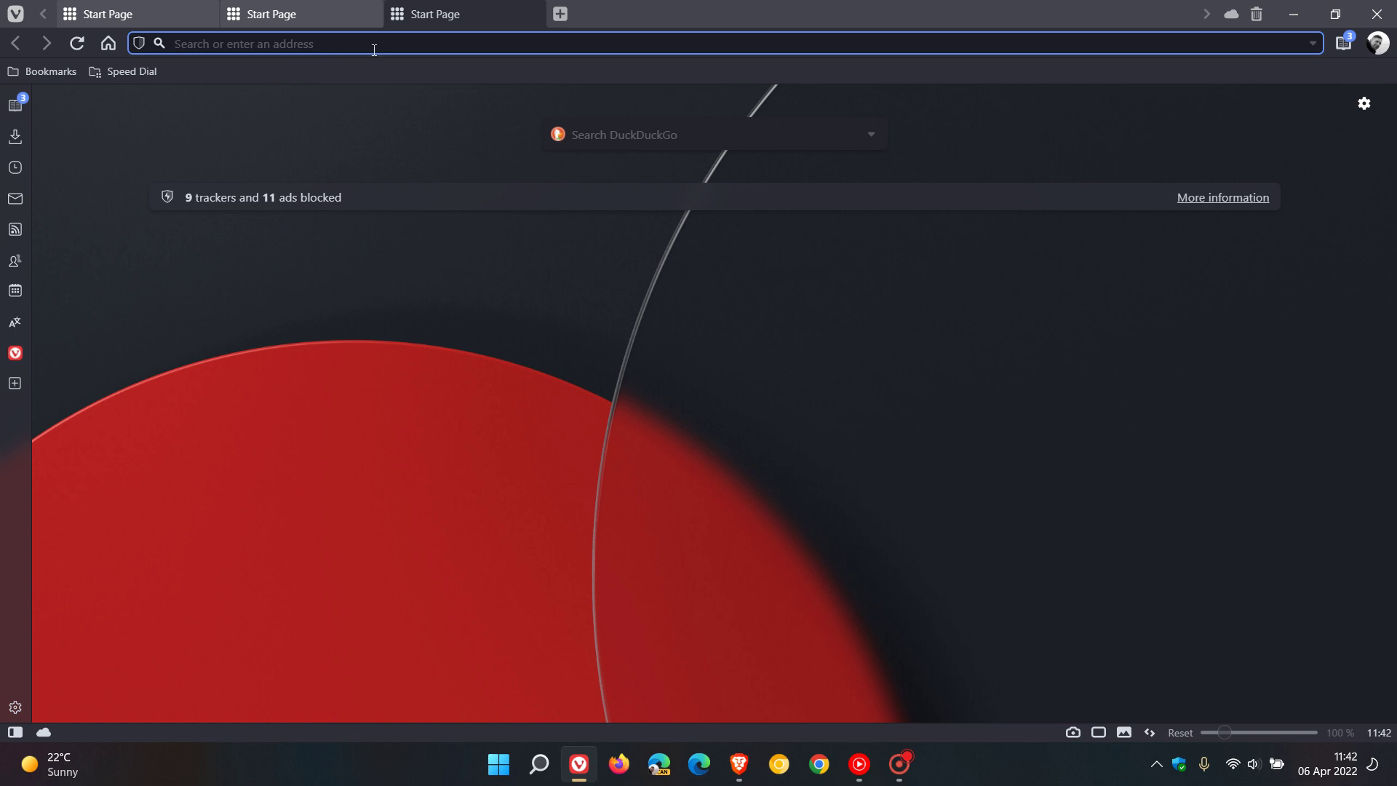
pyautogui.moveTo(440, 16)
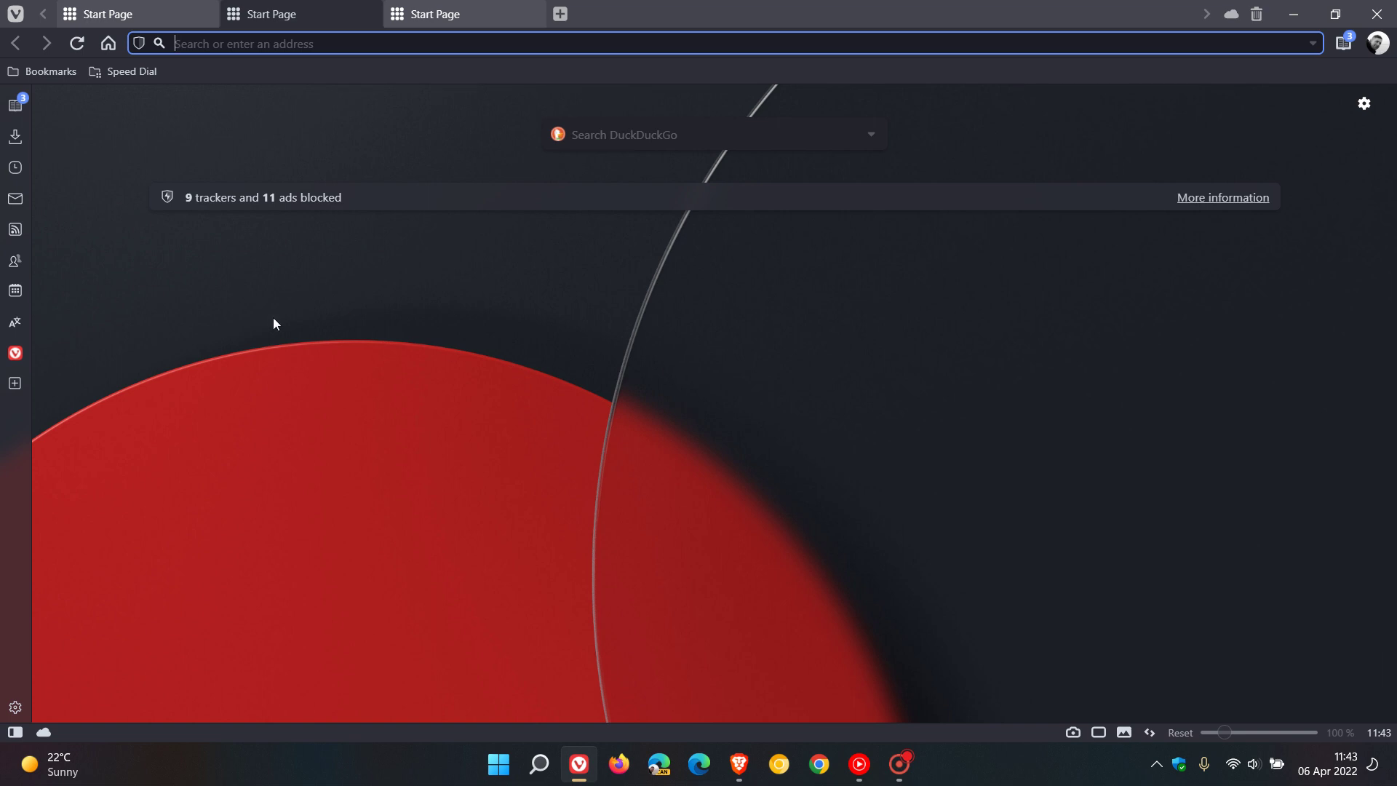
# - Open the Reading List Panel release article from the Vivaldi desktop blog bookmark
pyautogui.click(31, 69)
pyautogui.click(31, 70)
pyautogui.click(64, 120)
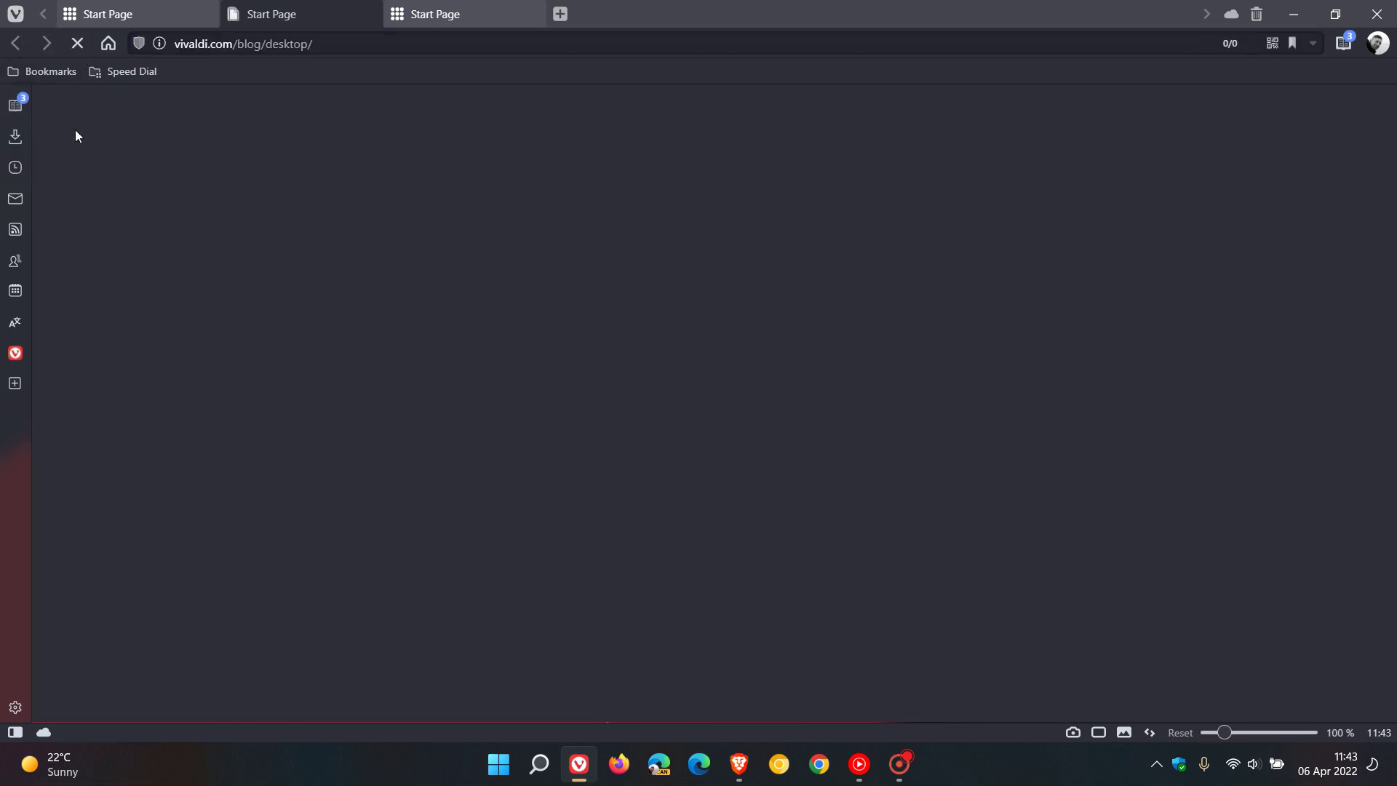
pyautogui.click(361, 595)
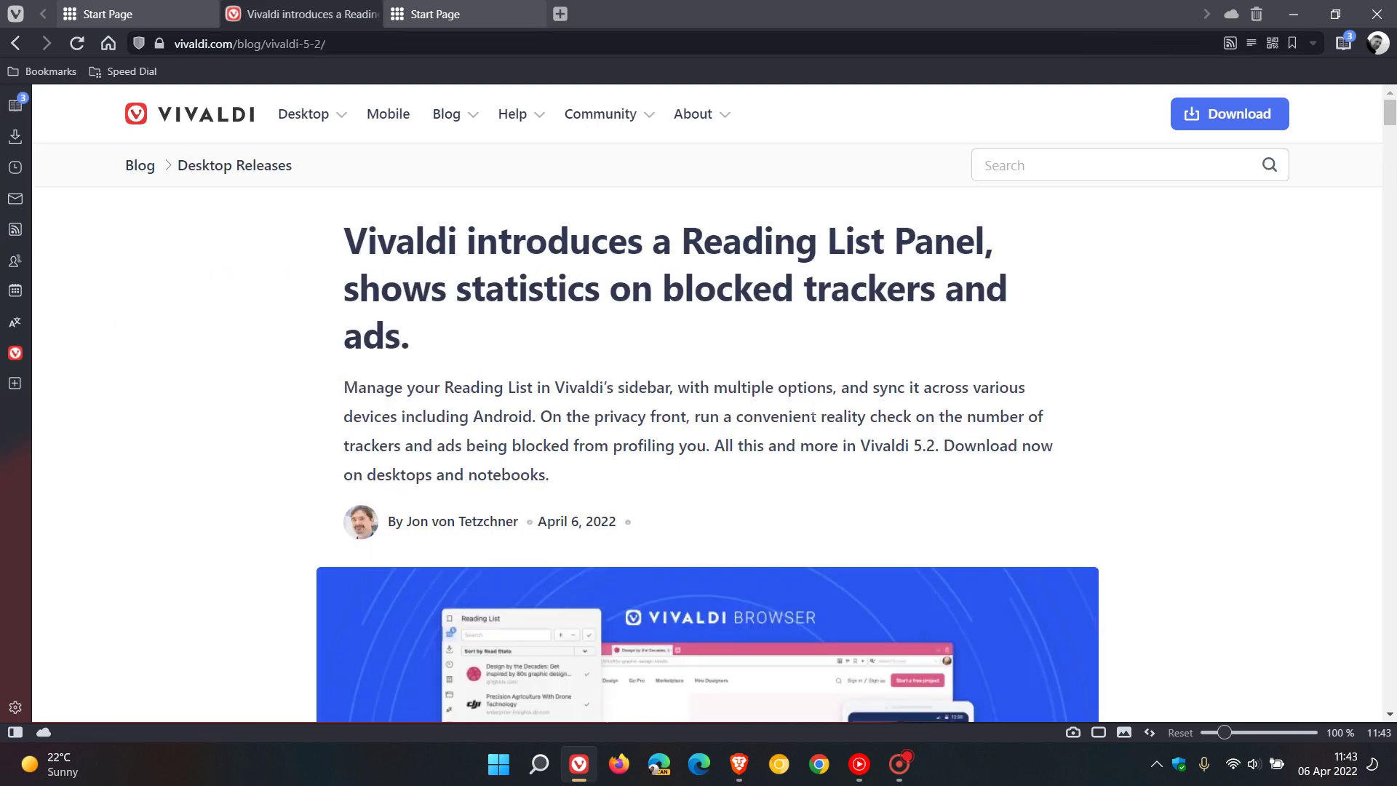
# - Scroll through the Vivaldi 5.2 post and its changelog down to the comments
pyautogui.scroll(-5, 810, 413)
pyautogui.scroll(-20, 810, 409)
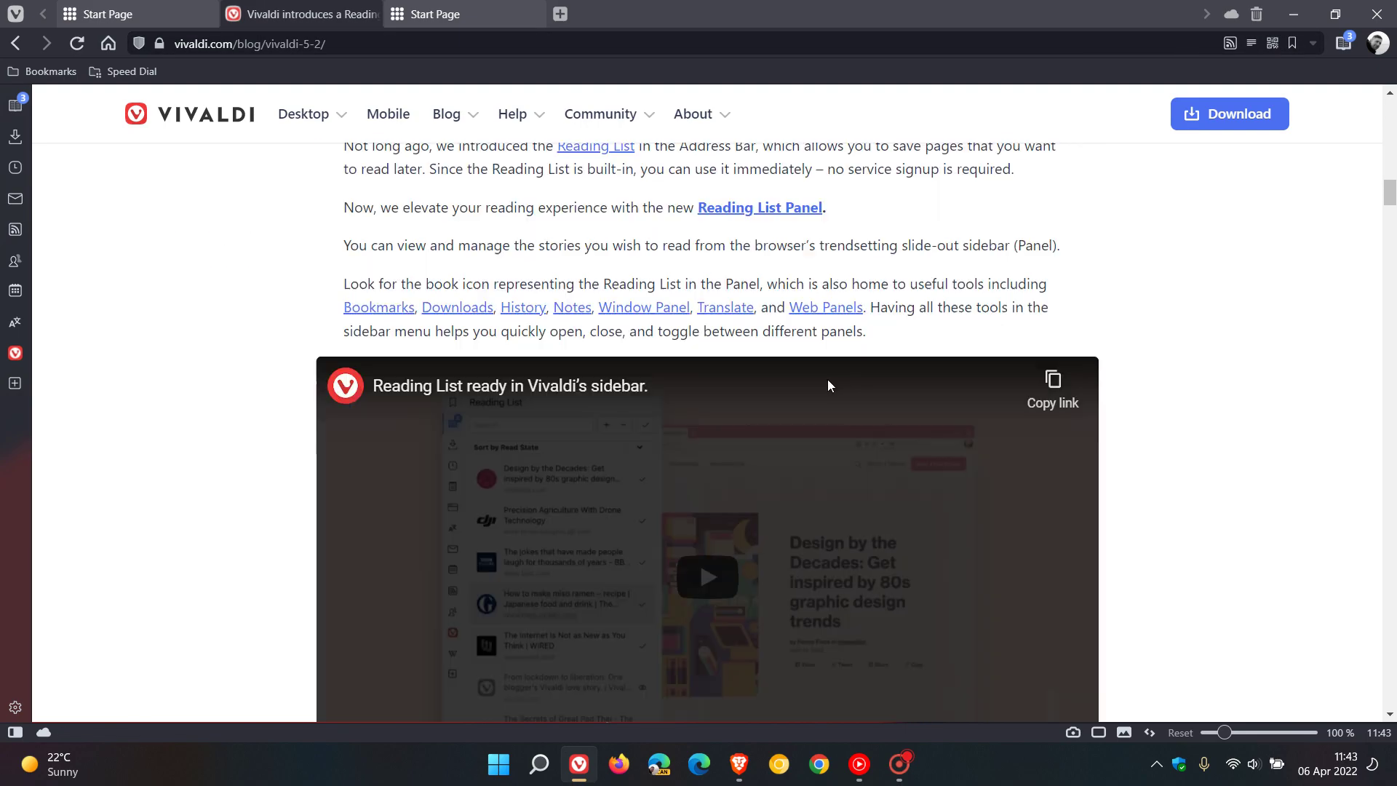
pyautogui.scroll(-20, 828, 379)
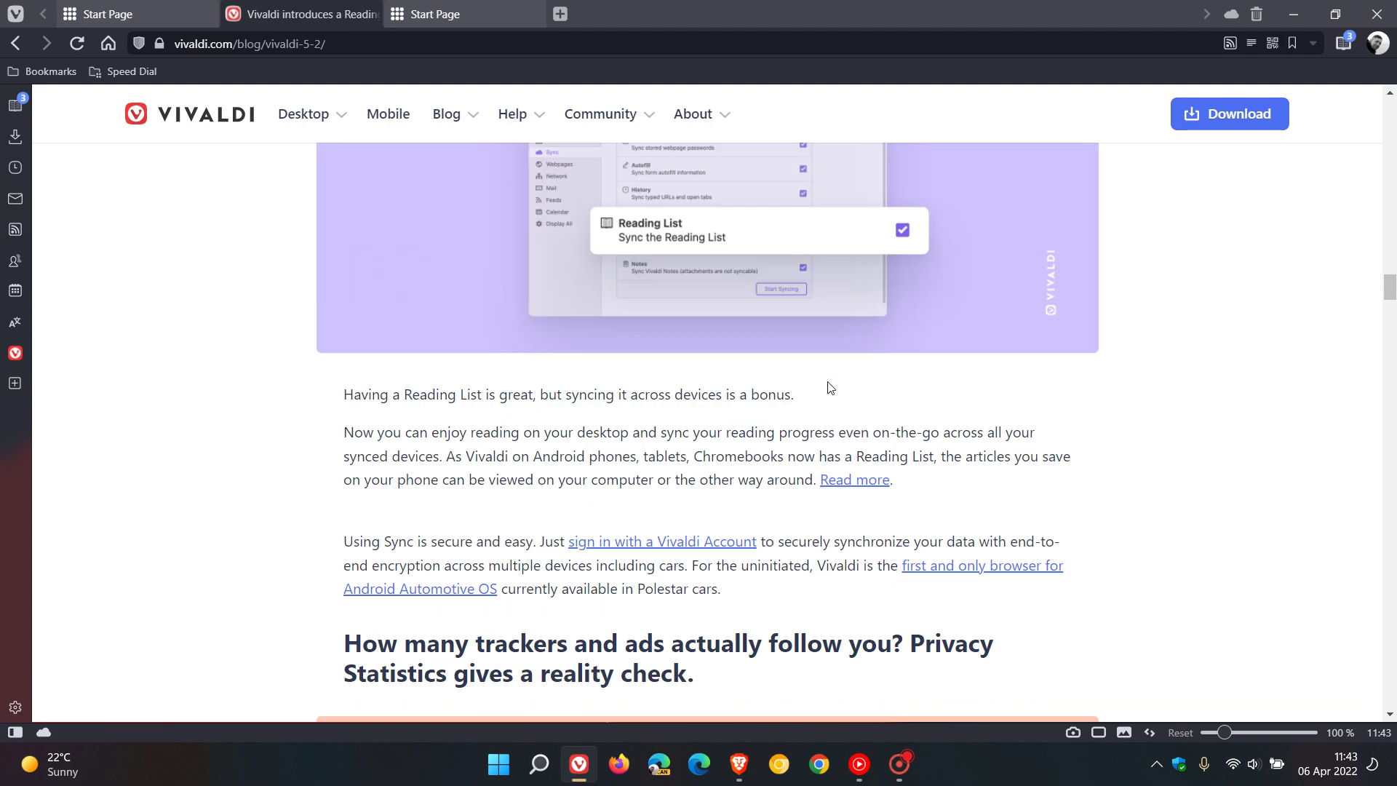
pyautogui.scroll(-20, 829, 387)
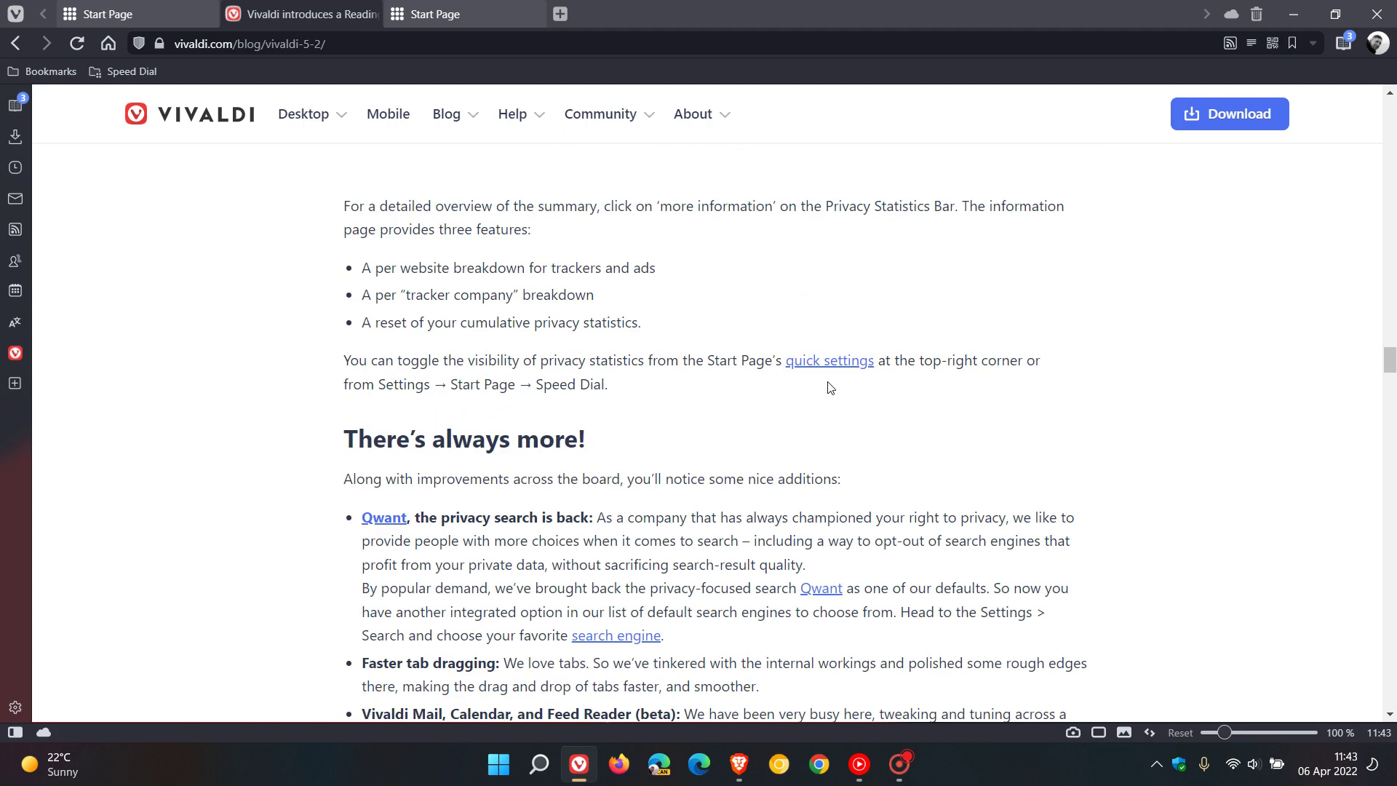
pyautogui.scroll(-6, 828, 386)
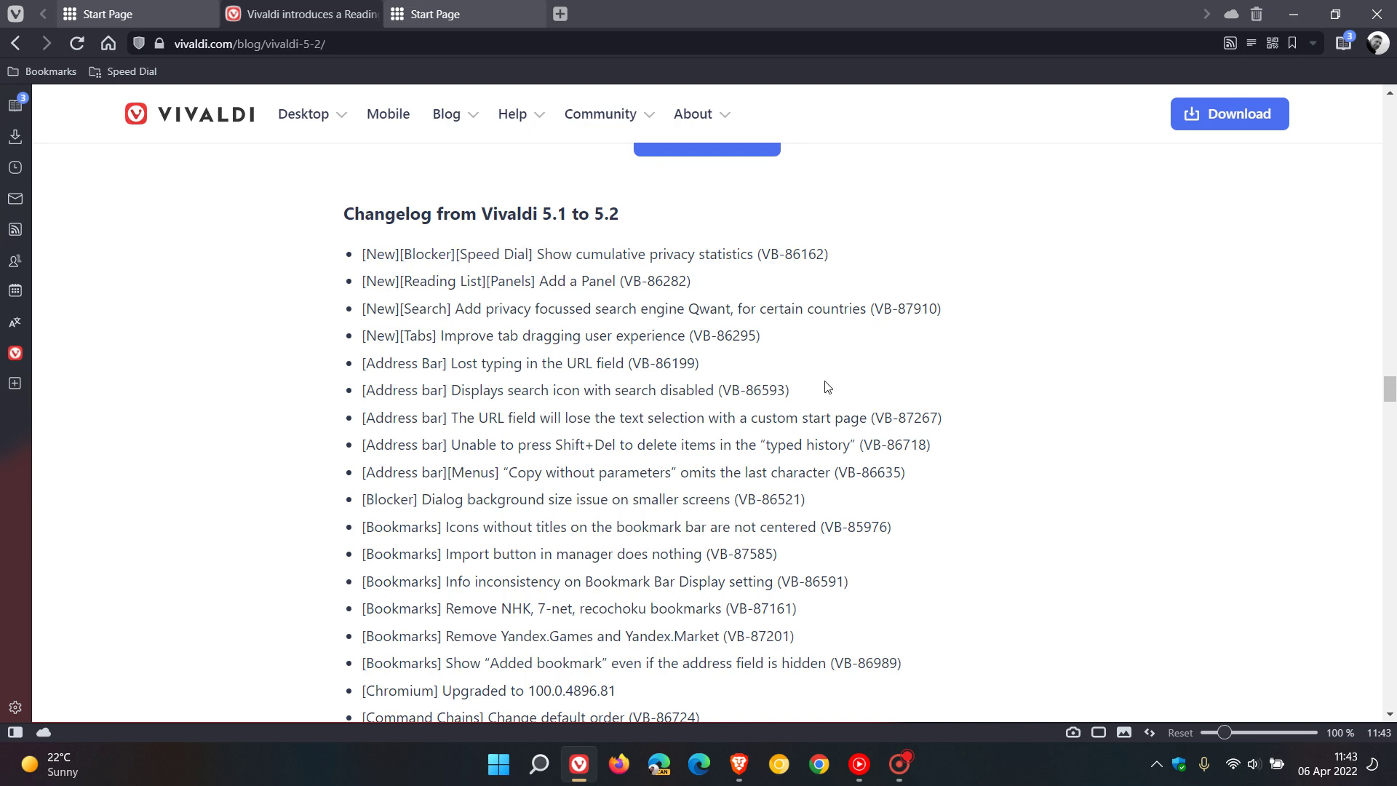
pyautogui.scroll(-3, 841, 365)
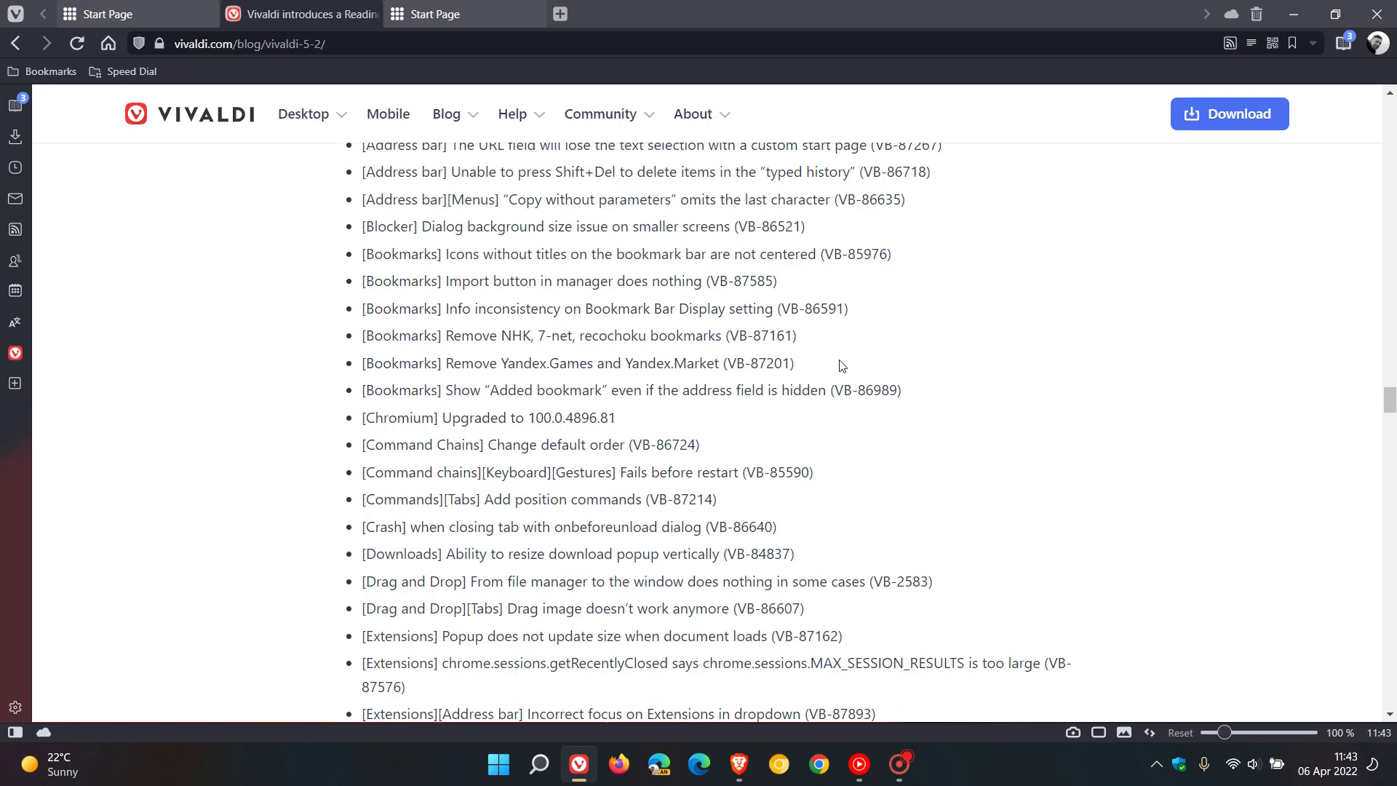
pyautogui.scroll(-2, 840, 365)
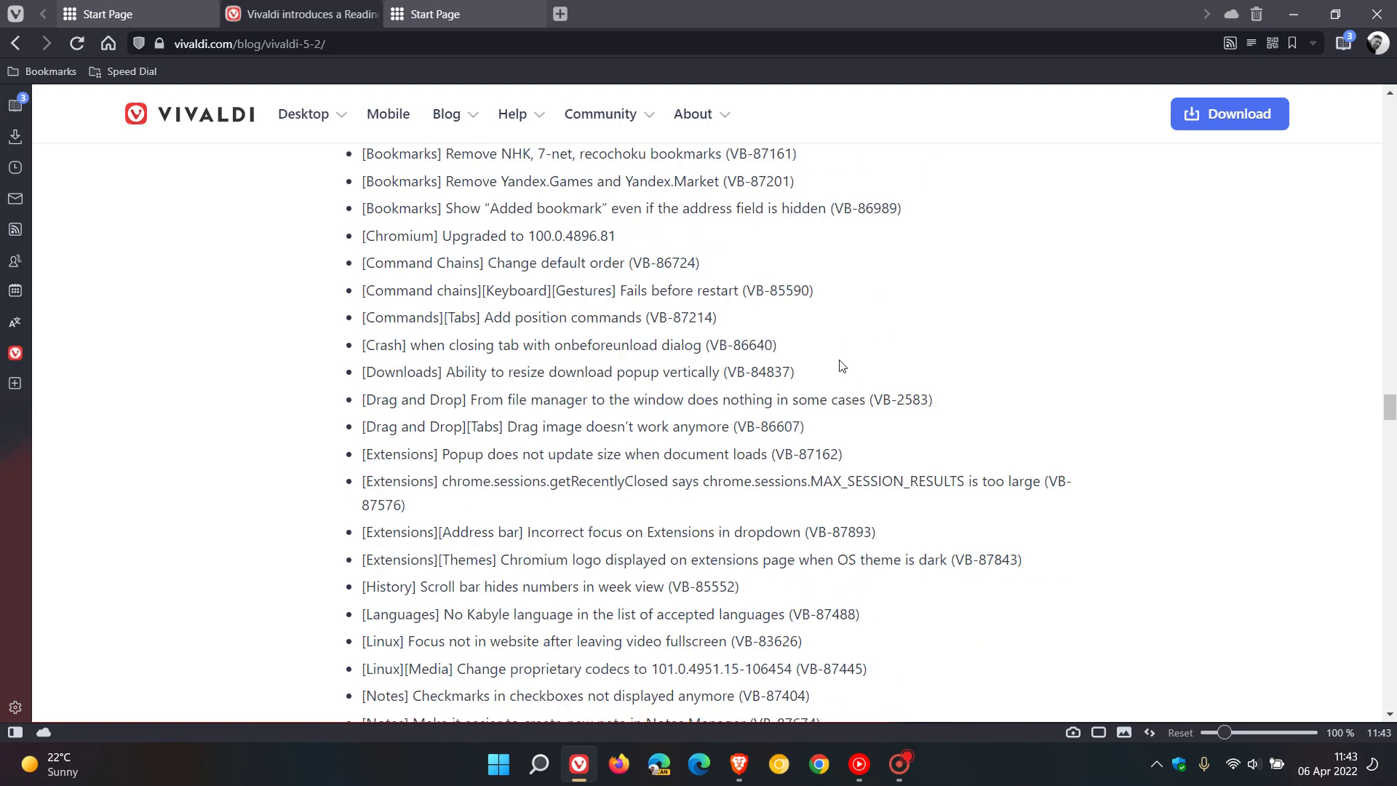
pyautogui.scroll(-9, 841, 365)
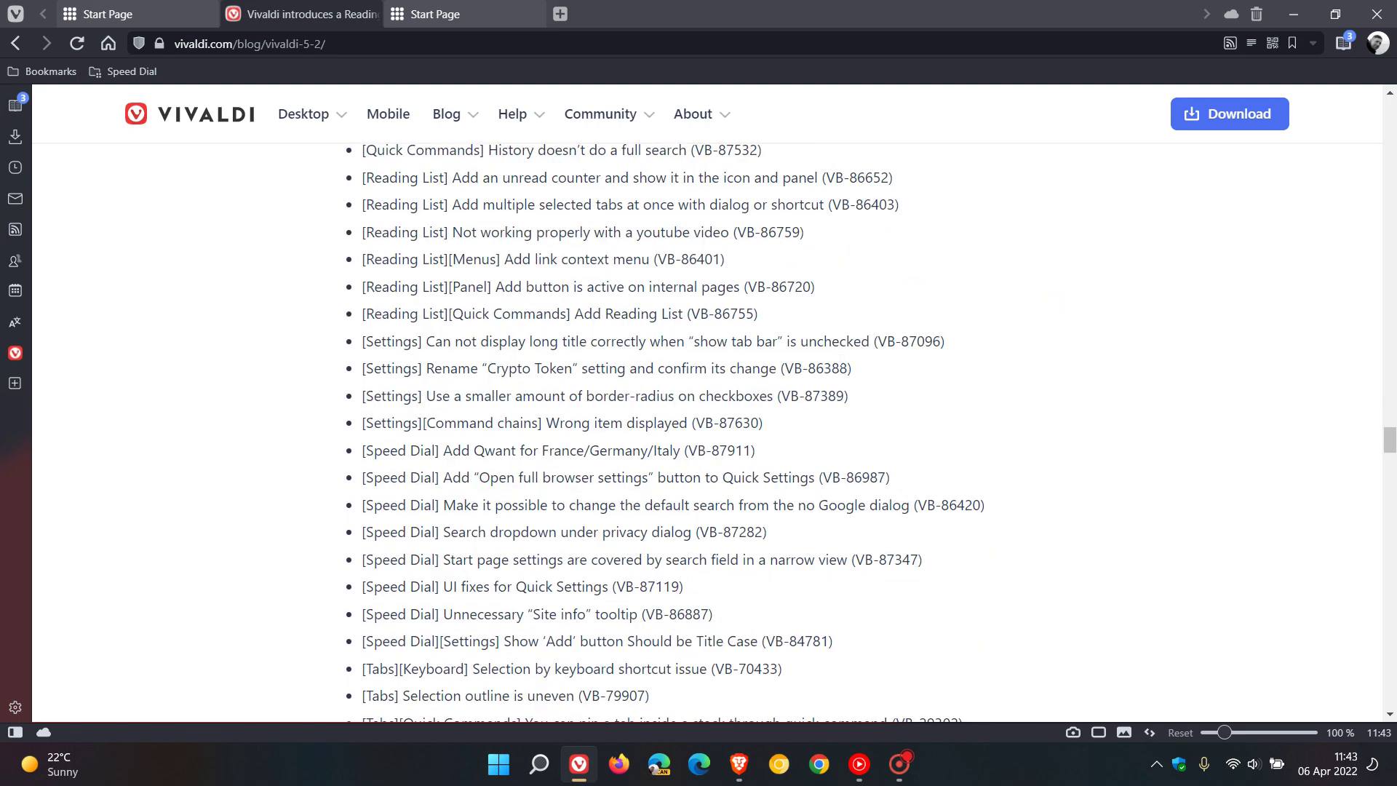
pyautogui.scroll(-5, 840, 365)
pyautogui.scroll(-6, 841, 365)
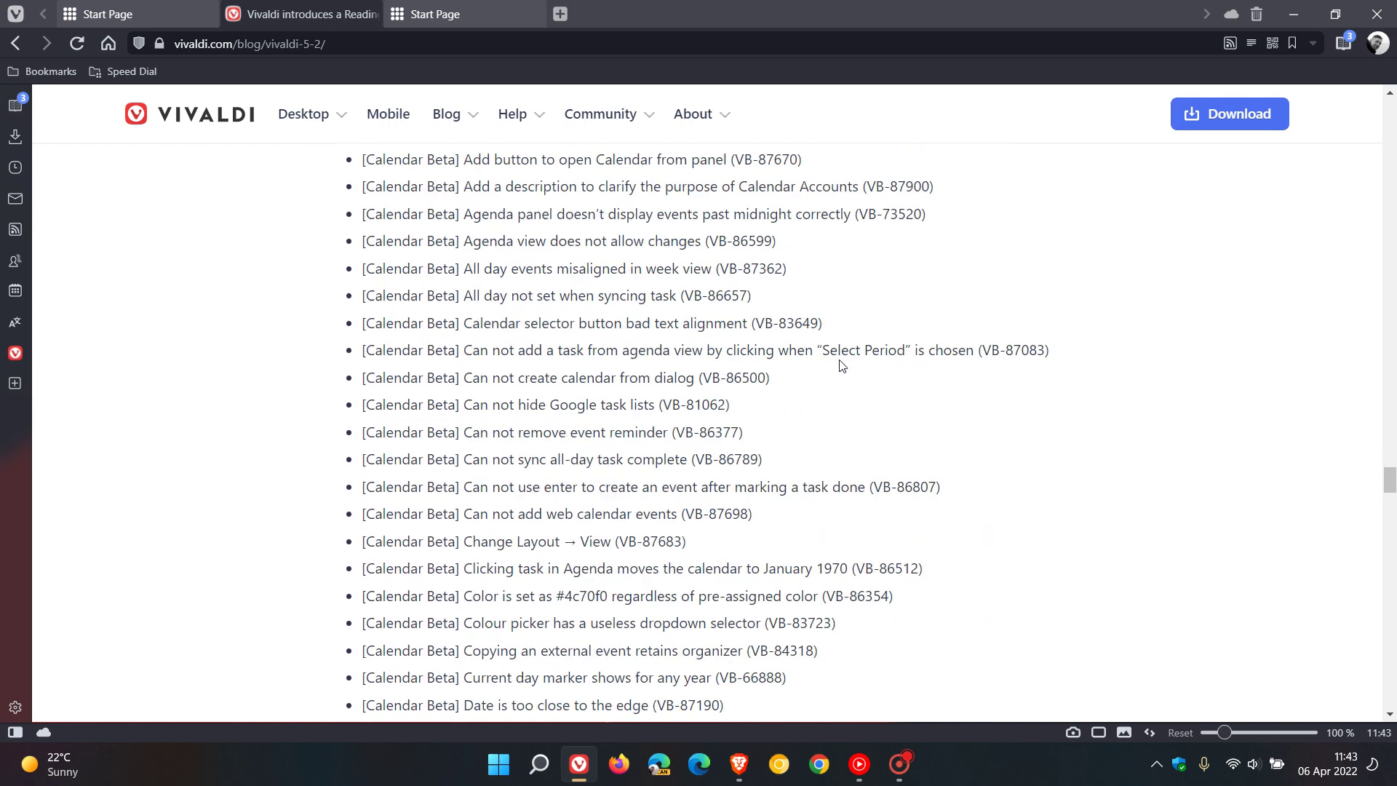
pyautogui.scroll(-3, 842, 365)
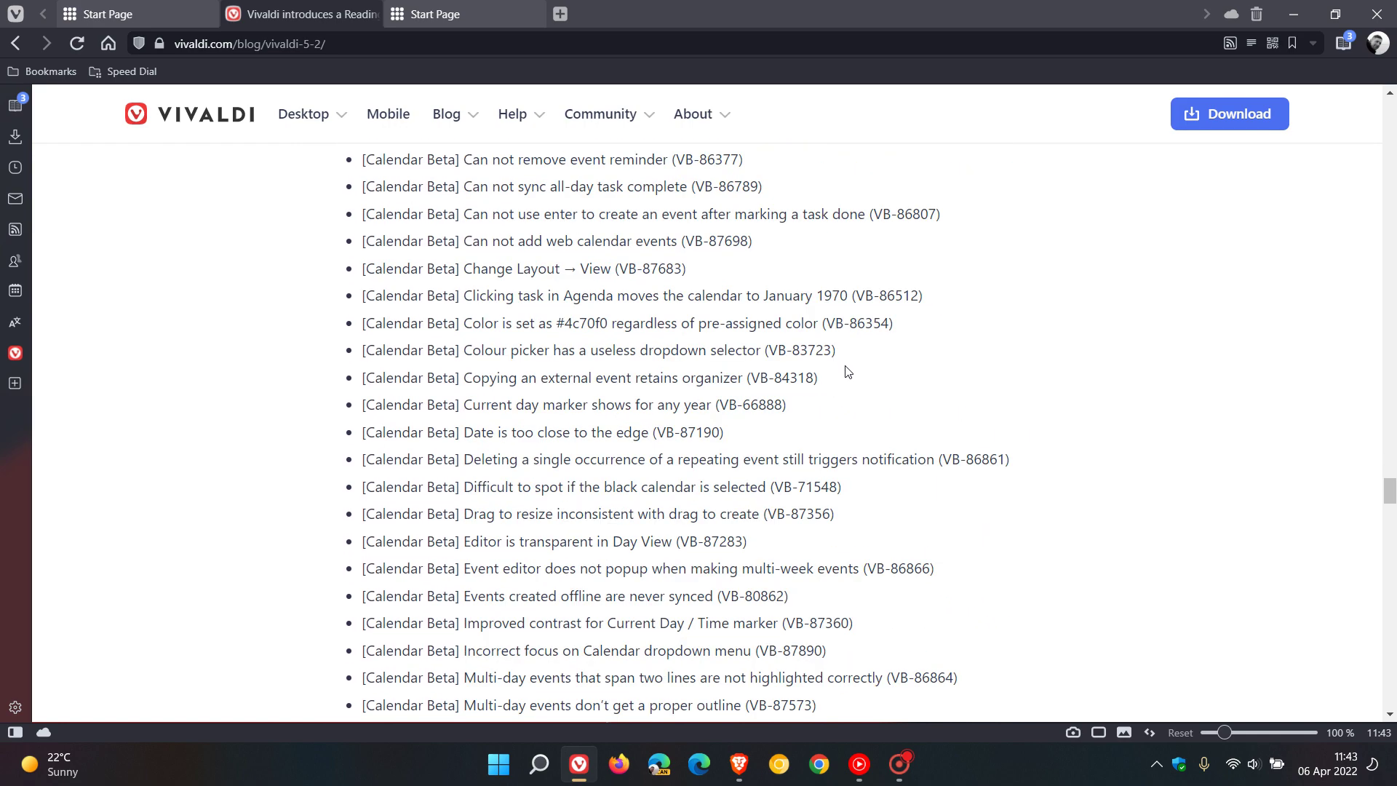
pyautogui.scroll(-12, 893, 372)
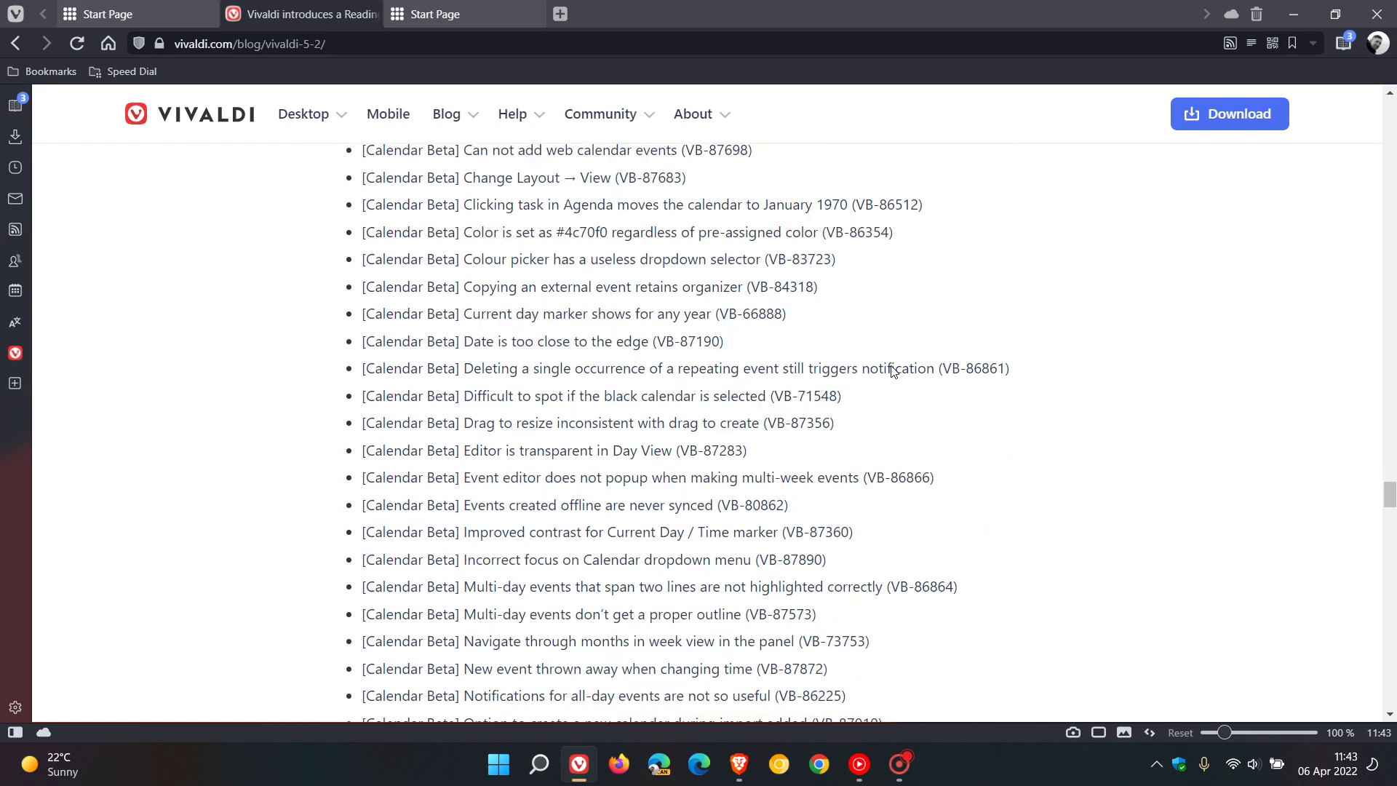
pyautogui.scroll(-6, 892, 372)
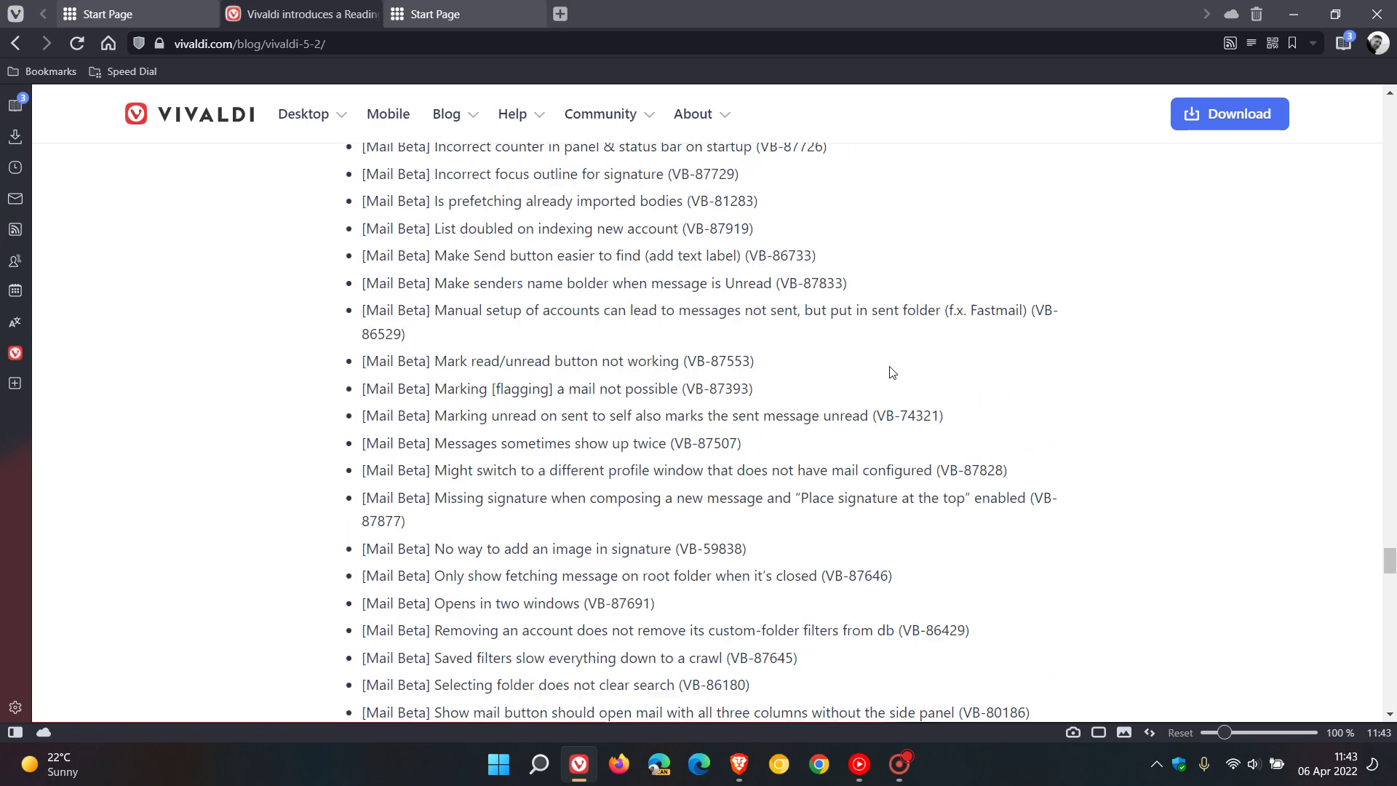
pyautogui.scroll(-10, 892, 371)
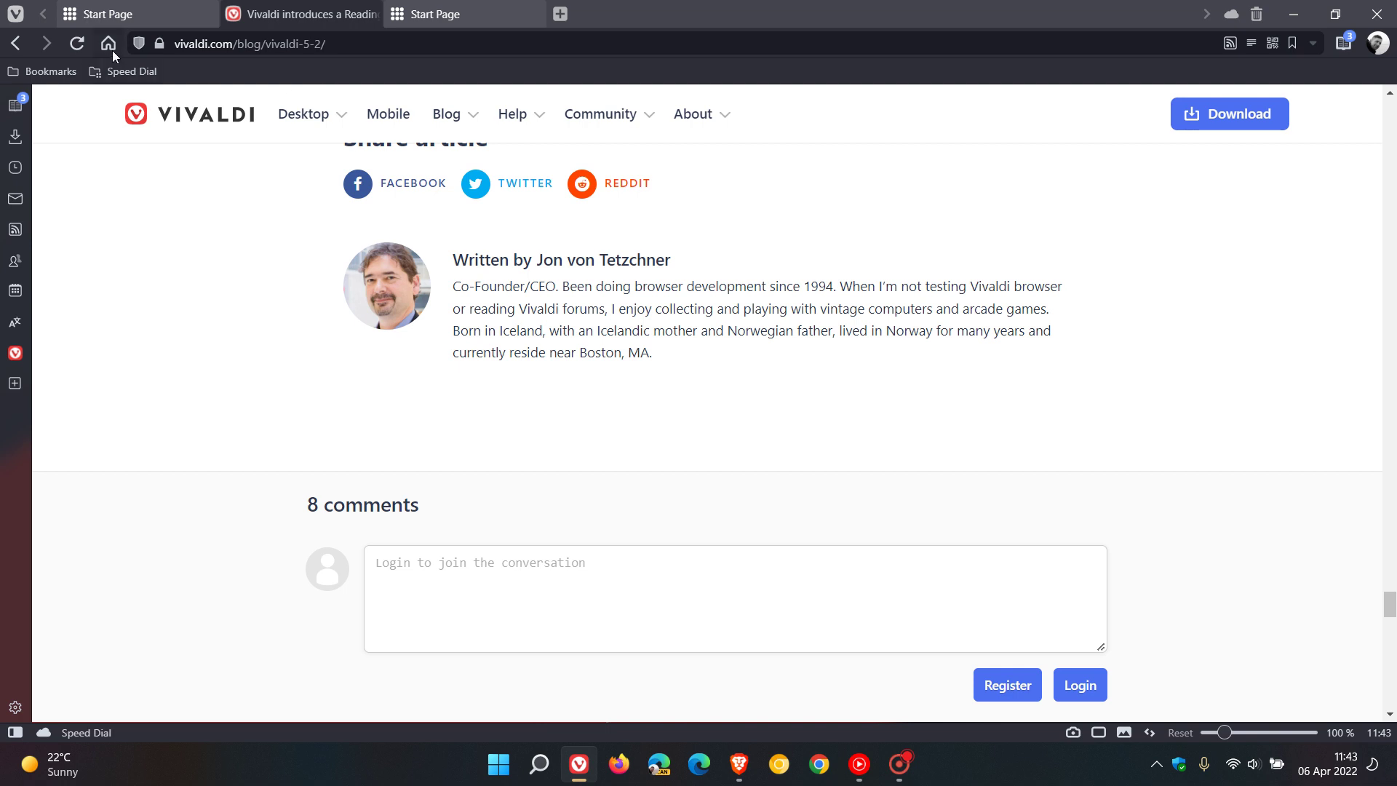
# - Back on the Start Page, run Help > Check for Updates and confirm 5.2.2623.24 is current
pyautogui.click(124, 15)
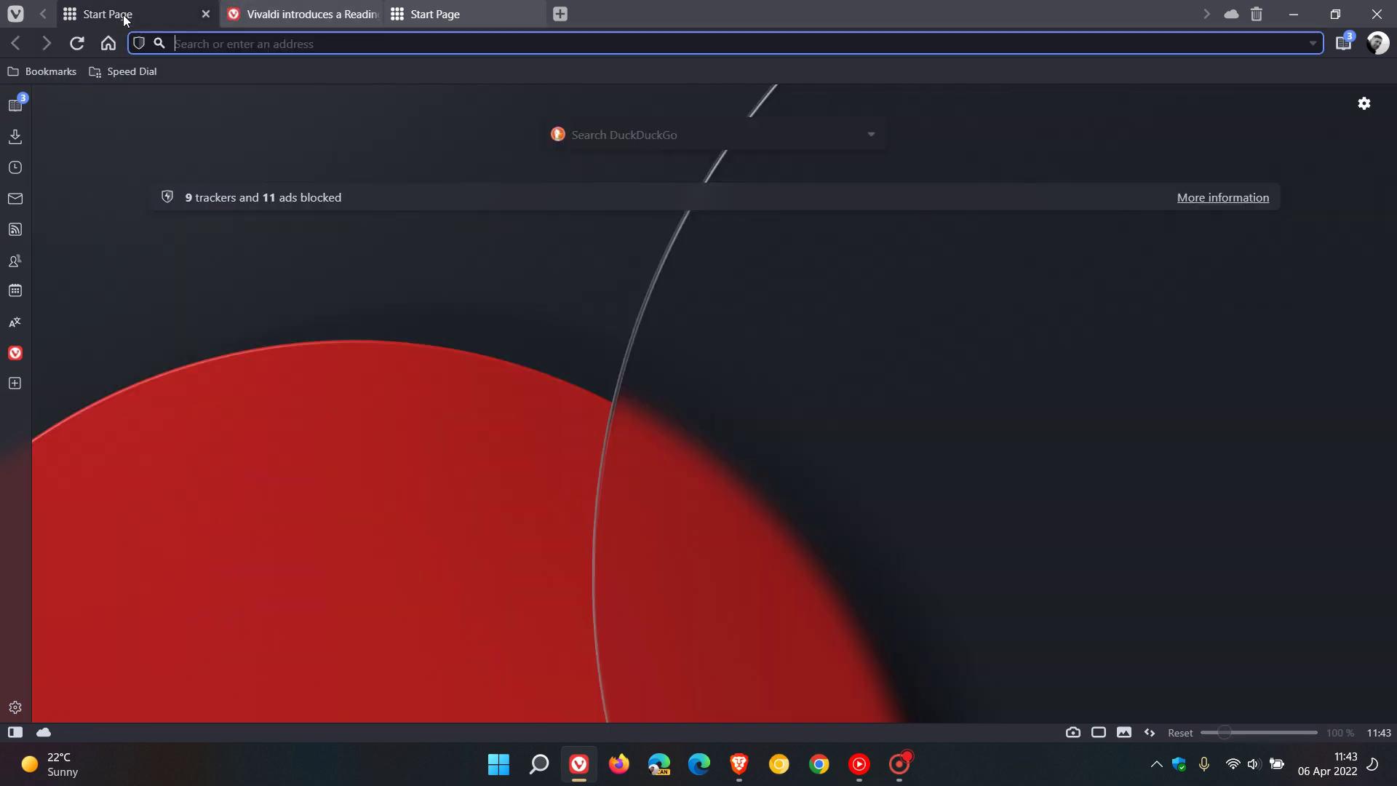
pyautogui.click(16, 14)
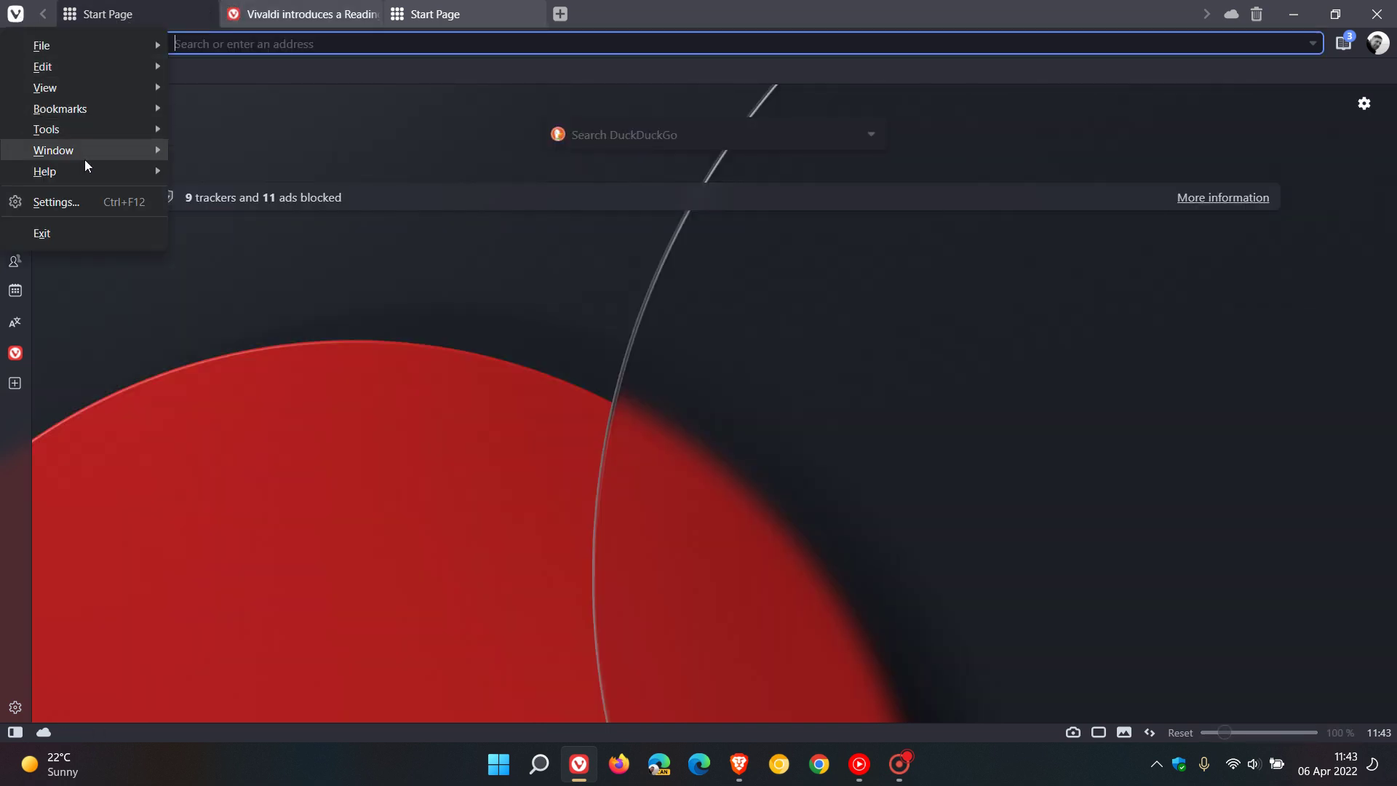
pyautogui.moveTo(90, 173)
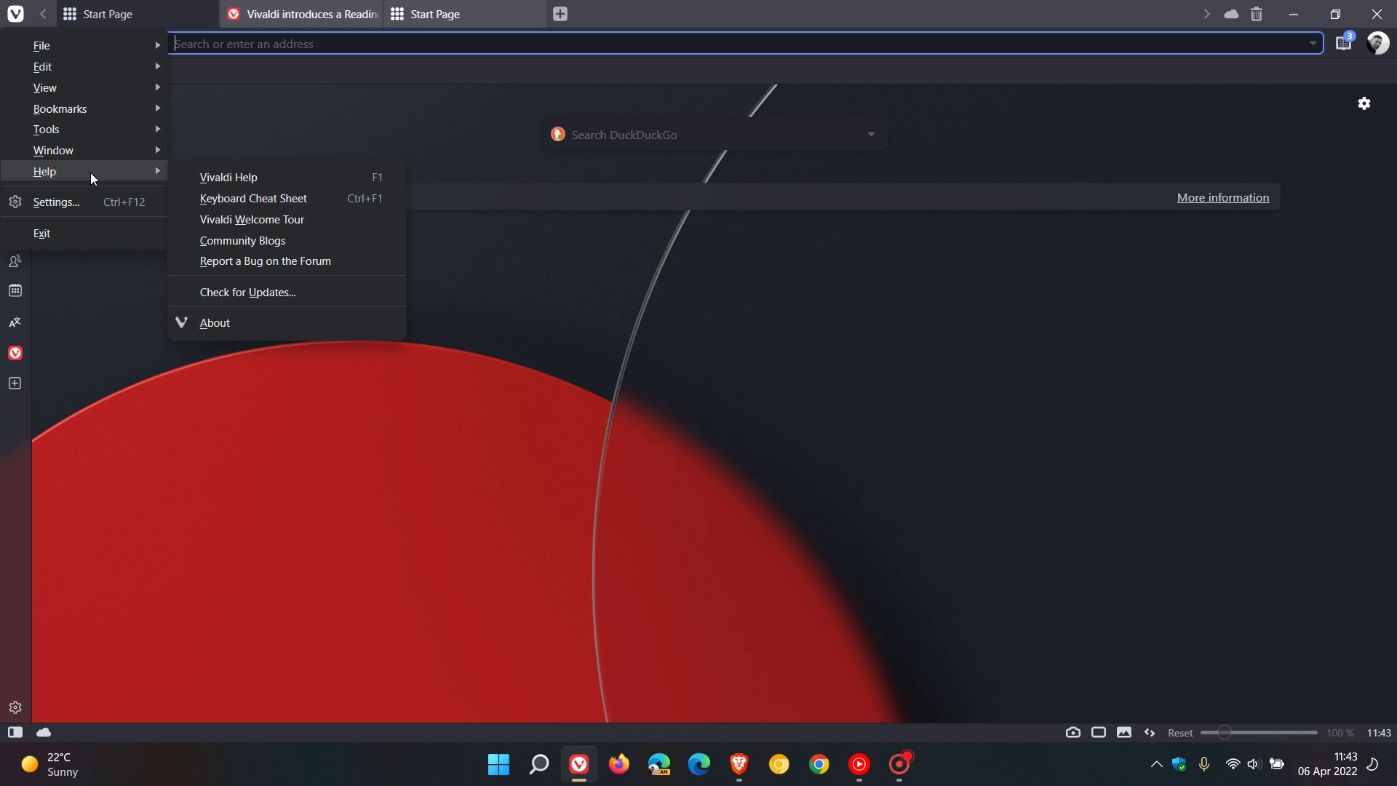
pyautogui.click(295, 294)
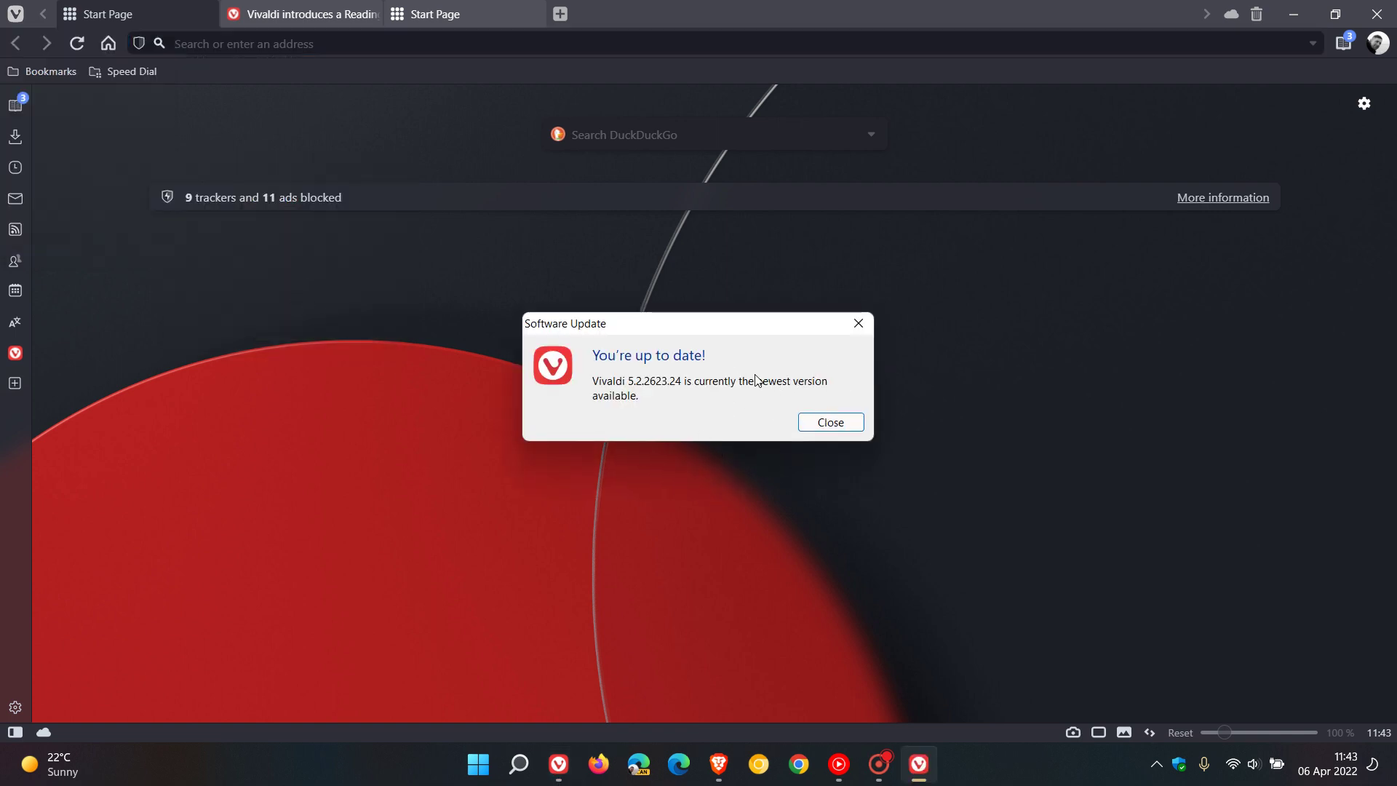
pyautogui.click(844, 428)
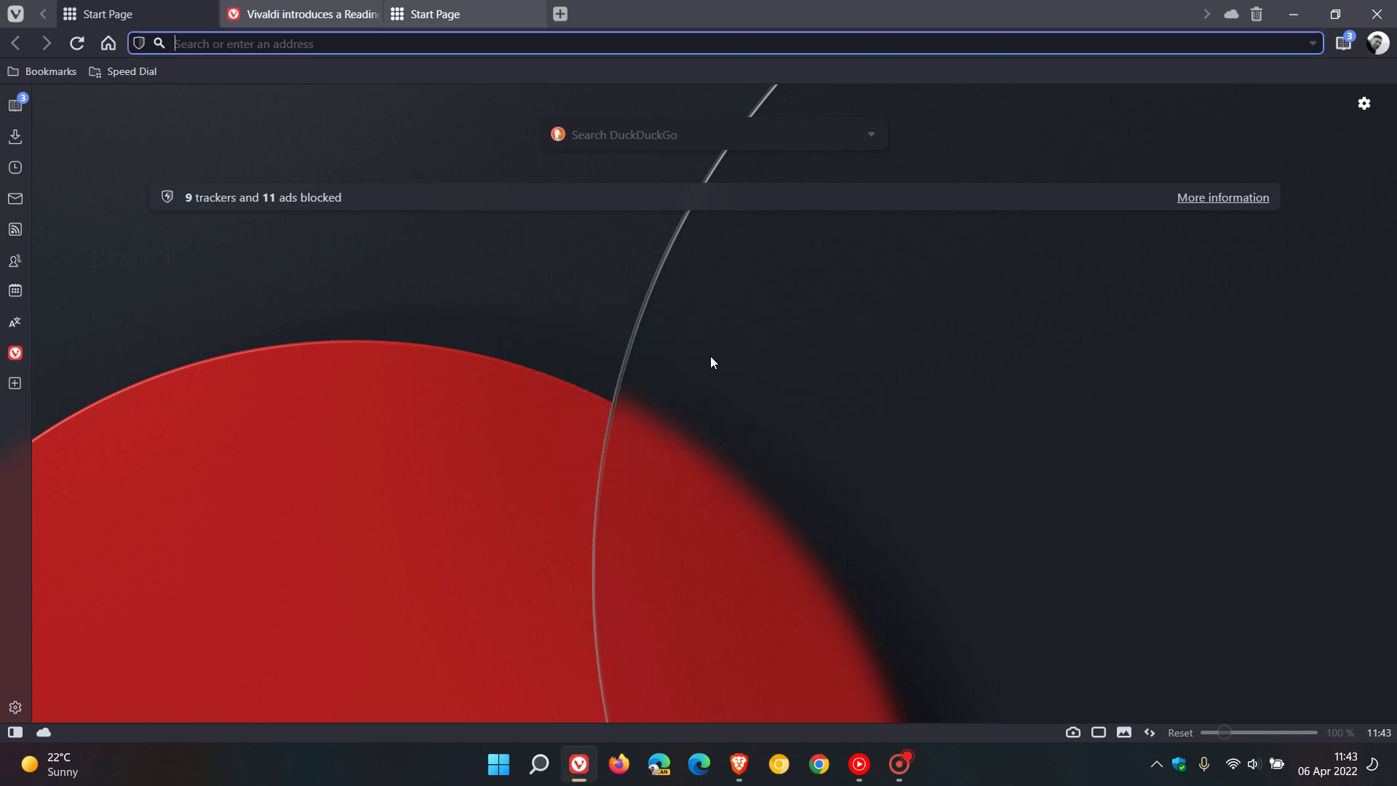
pyautogui.click(14, 16)
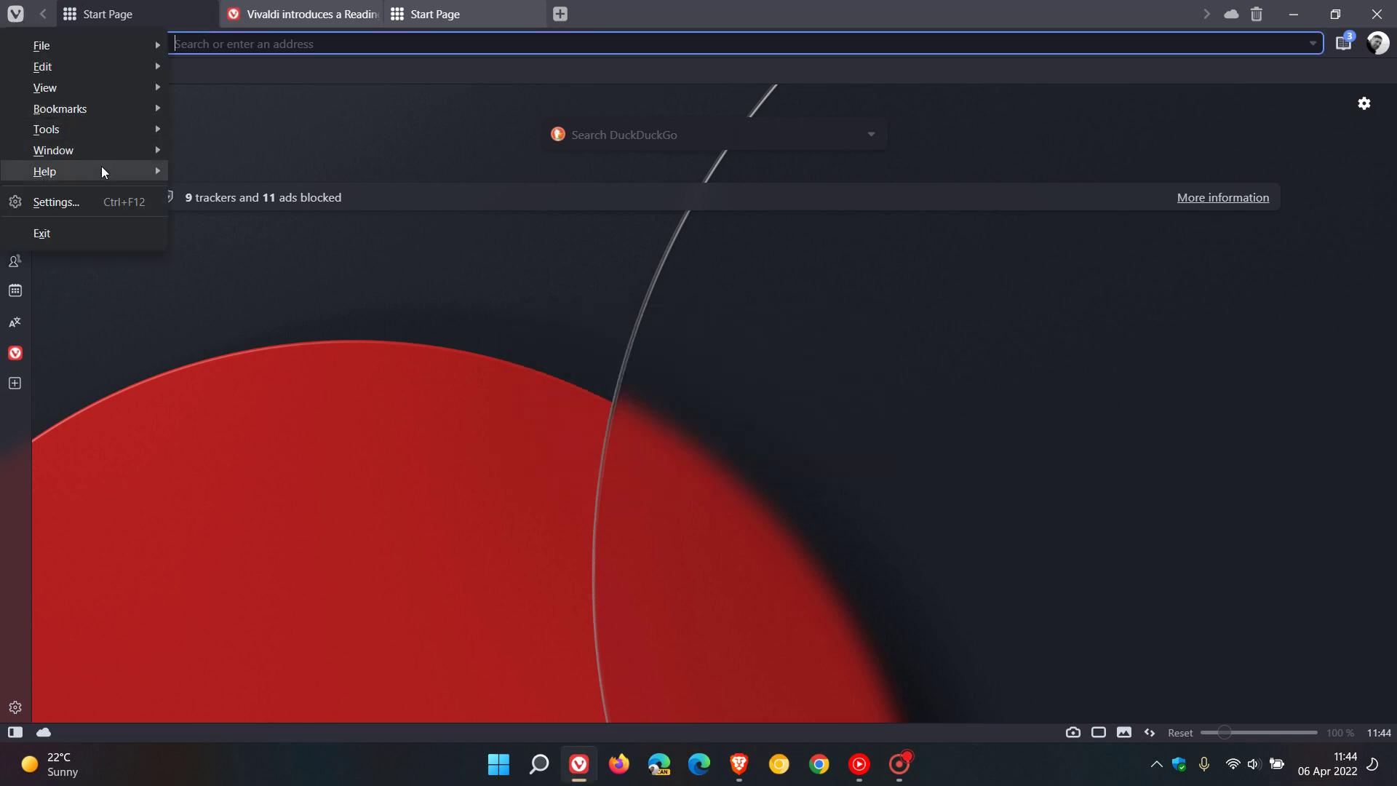
# - Open Help > About to display version 5.2.2623.24 (Stable channel, 64-bit) details
pyautogui.moveTo(102, 169)
pyautogui.click(285, 322)
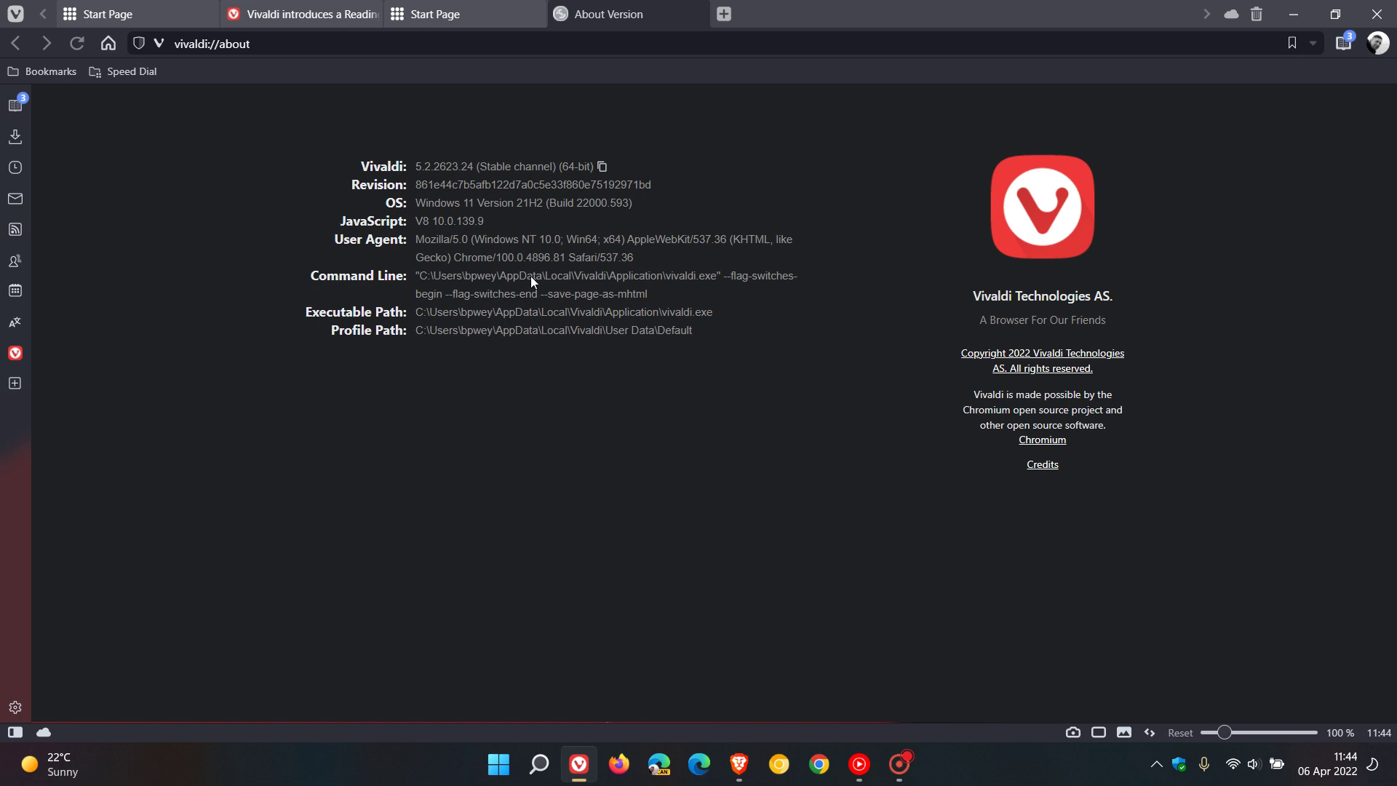
# - Switch to the first Start Page tab showing 9 trackers and 11 ads blocked
pyautogui.click(172, 13)
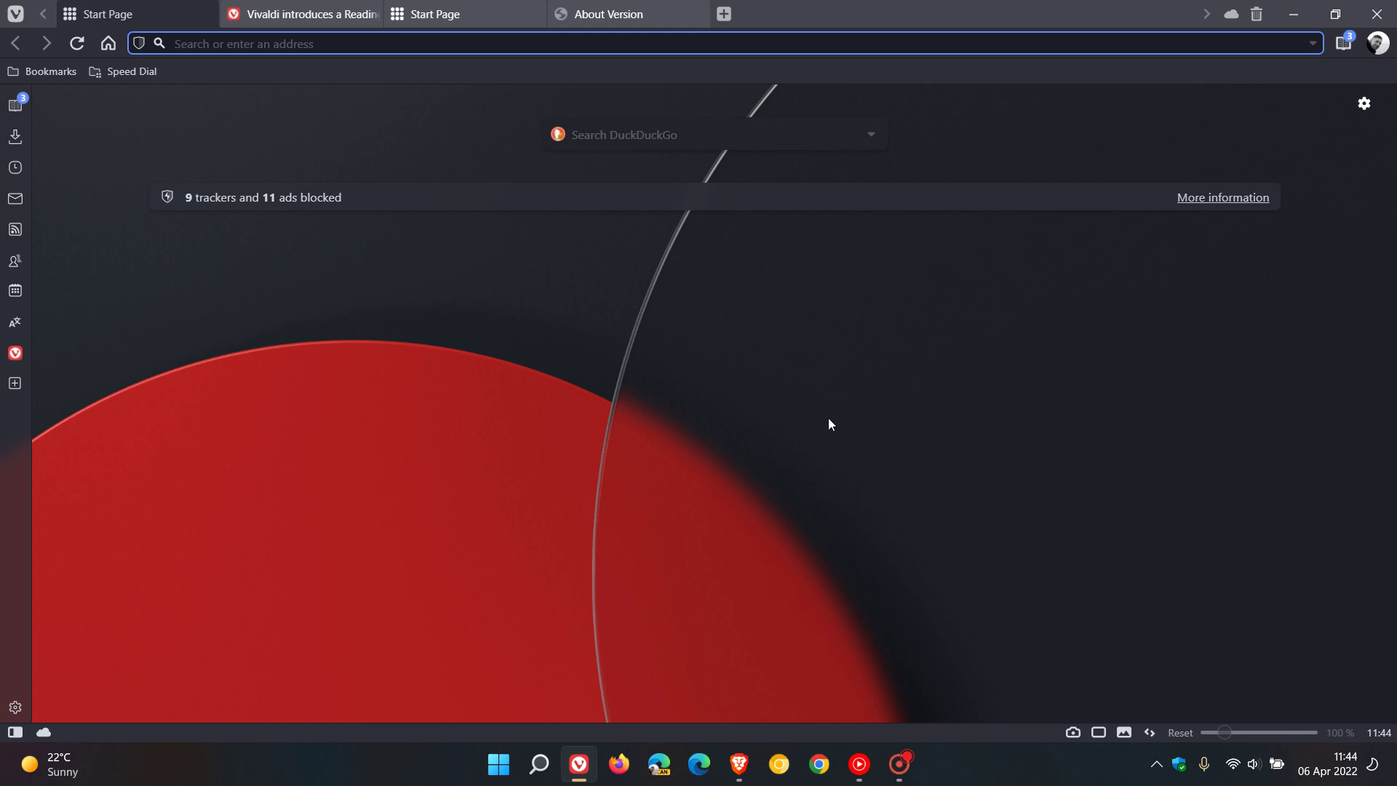